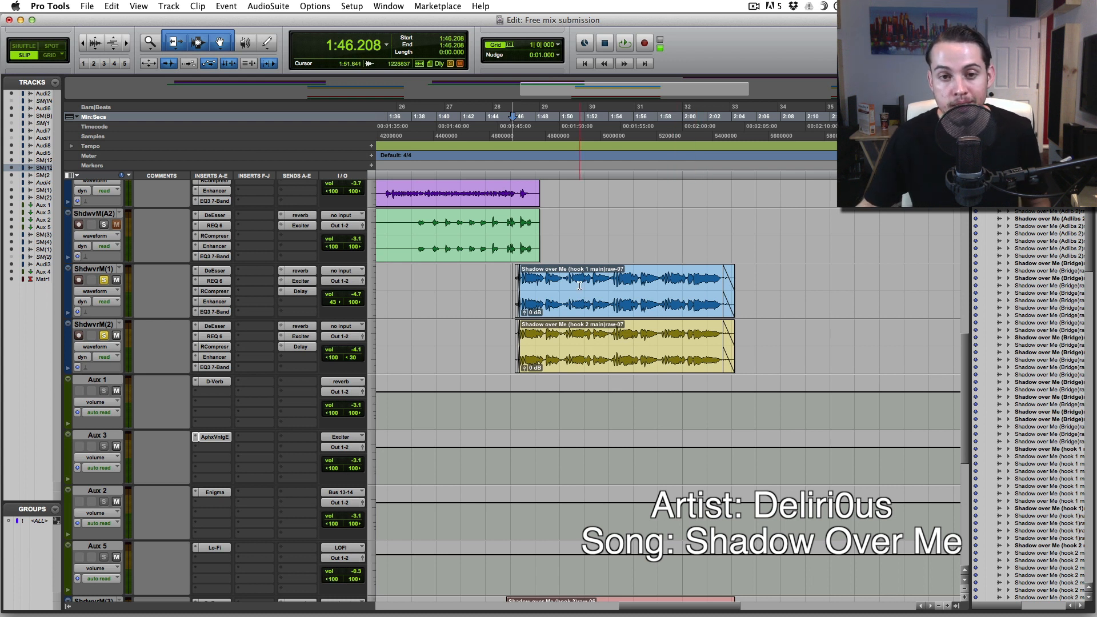
- Place the edit cursor at the start of the hook 1 clip, around 1:46.300
left_click(513, 279)
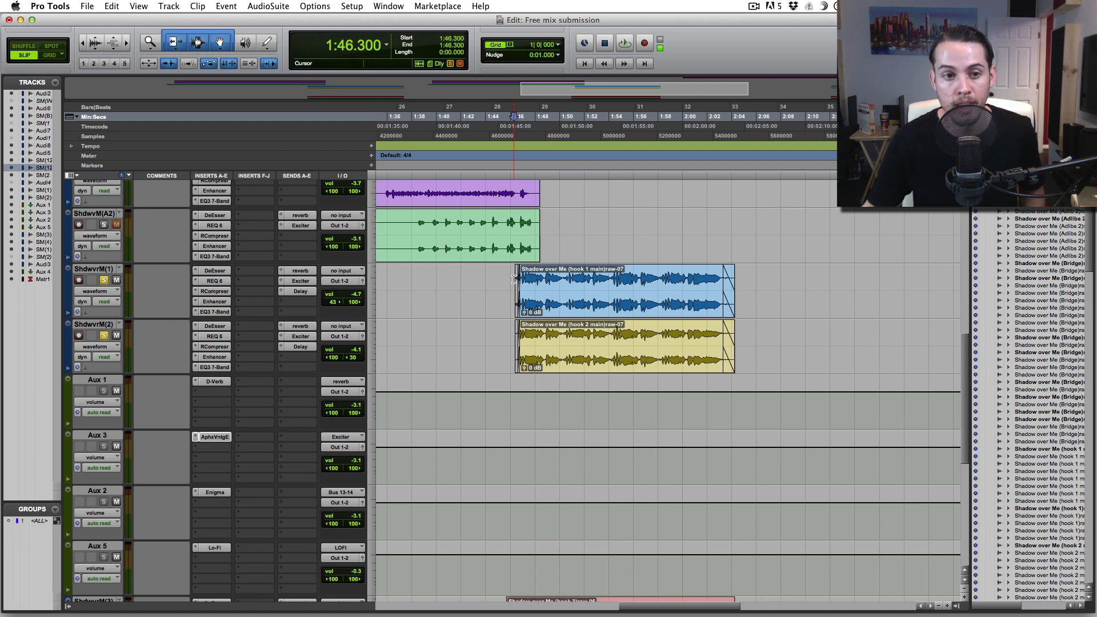
- Mute the Delay, Exciter and reverb sends on all tracks
left_click(303, 292, "alt+super")
left_click(302, 281, "alt+super")
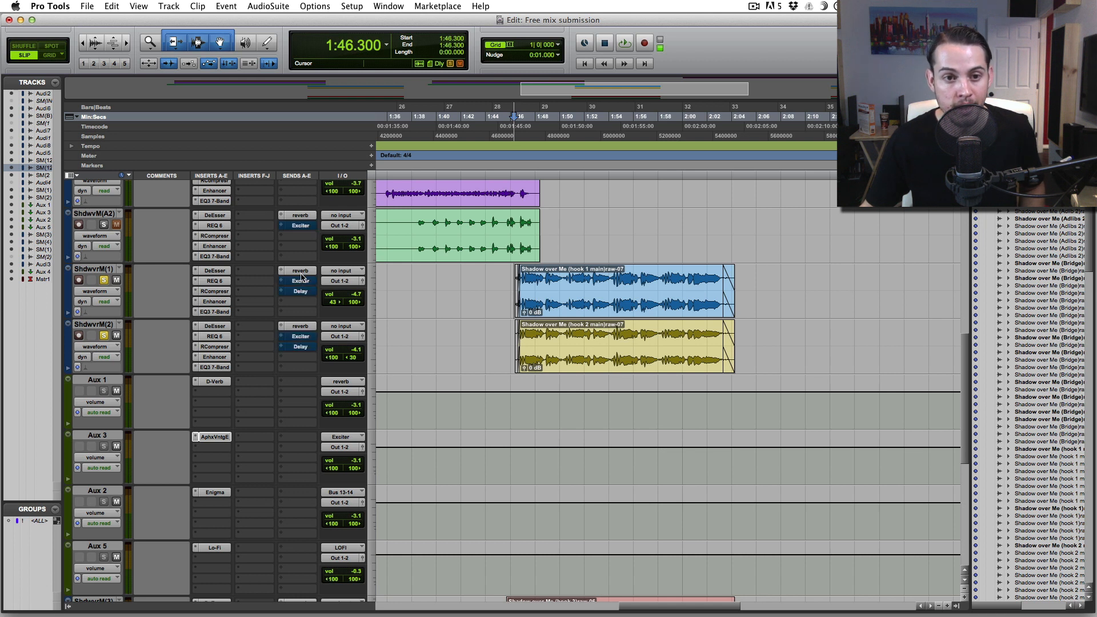
left_click(303, 271, "alt+super")
- Bypass the EQ3, Enhancer, RCompressor, REQ 6 and DeEsser inserts on all tracks
left_click(217, 369, "alt+super")
left_click(218, 356, "alt+super")
left_click(218, 346, "alt+super")
left_click(219, 336, "alt+super")
left_click(220, 326, "alt+super")
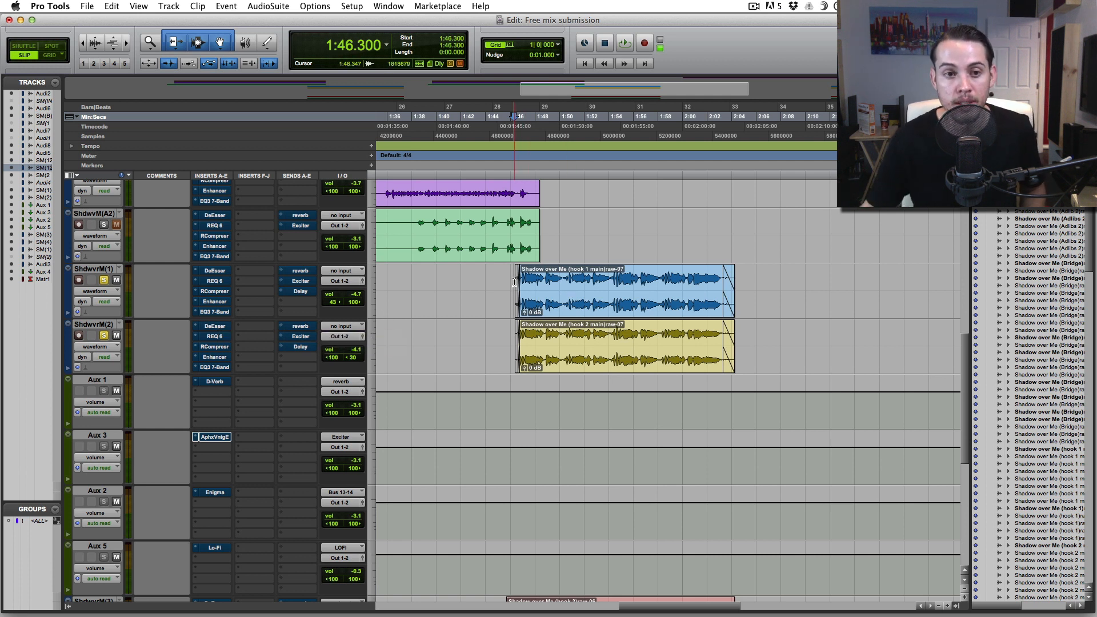
- Play the hook completely dry, reset the start to 1:46, and open hook 1's DeEsser
key("space")
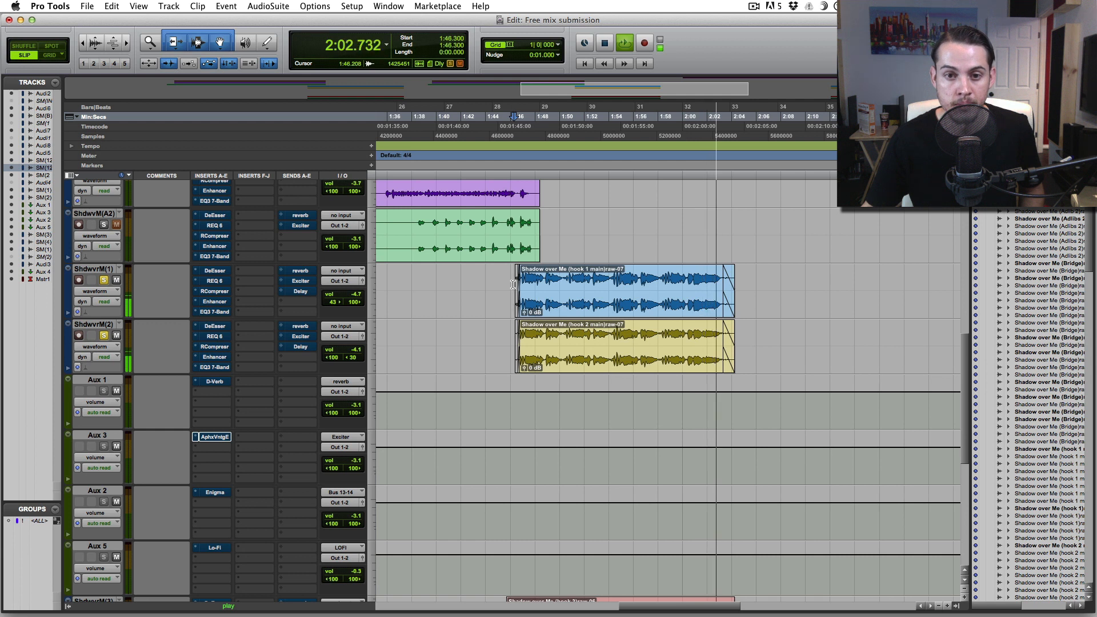
key("space")
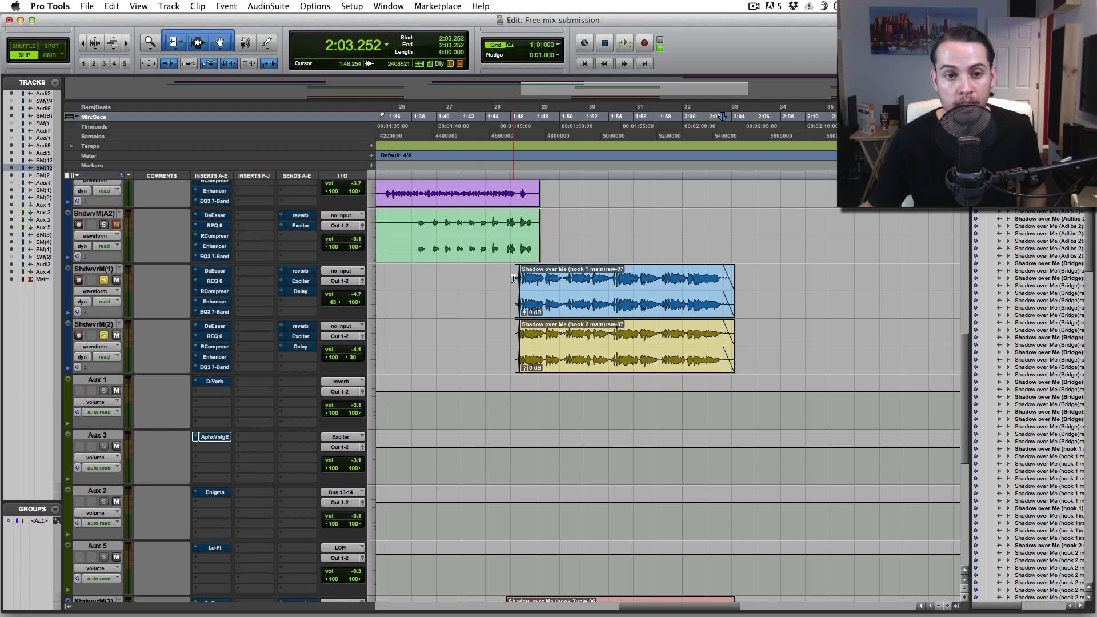
left_click(513, 278)
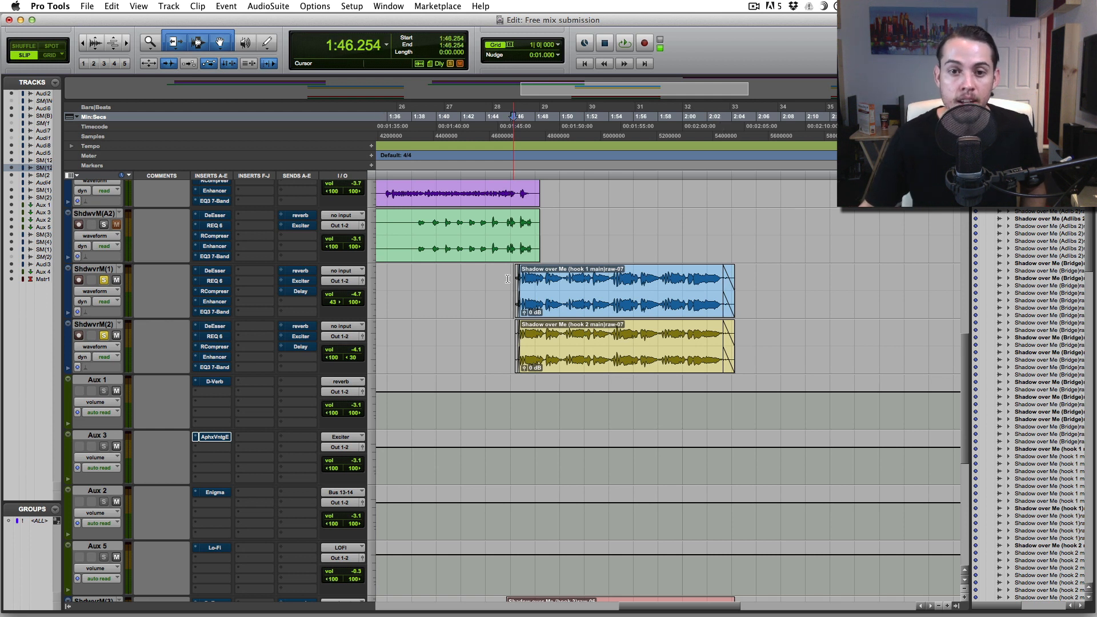
left_click(220, 272)
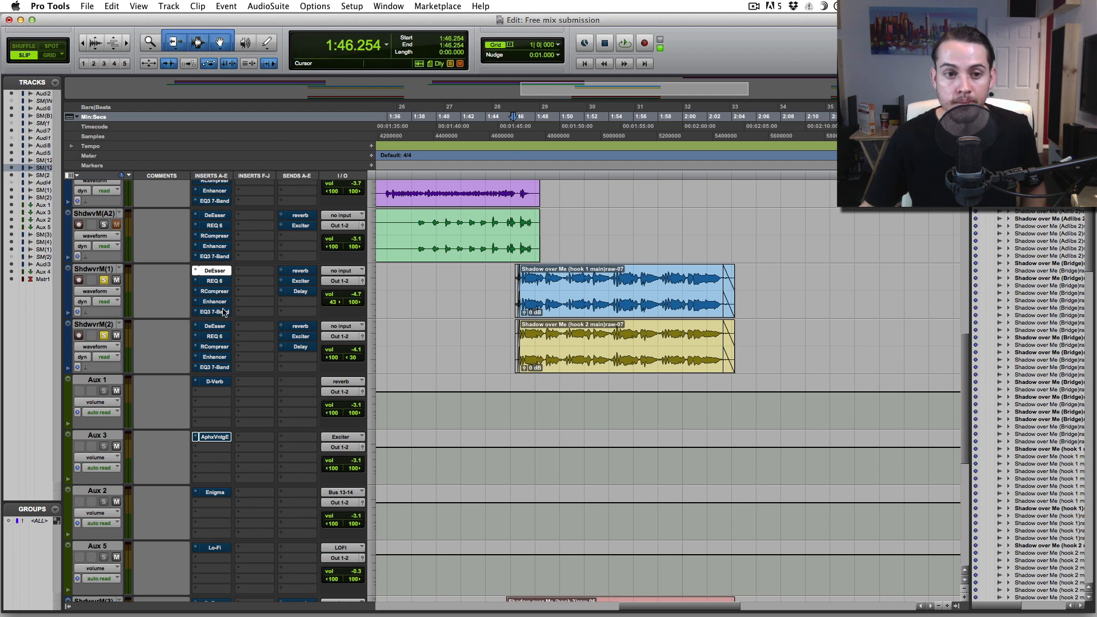
- Re-enable the DeEsser on the hook vocal tracks and reposition its window
left_click(220, 327)
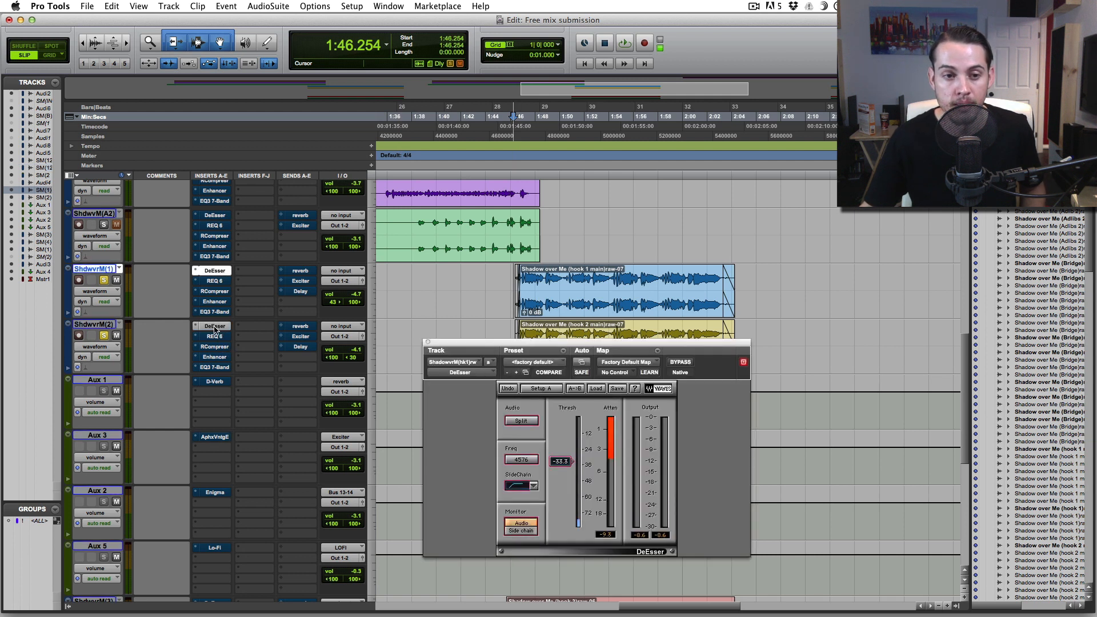
left_click_drag(457, 342, 430, 388)
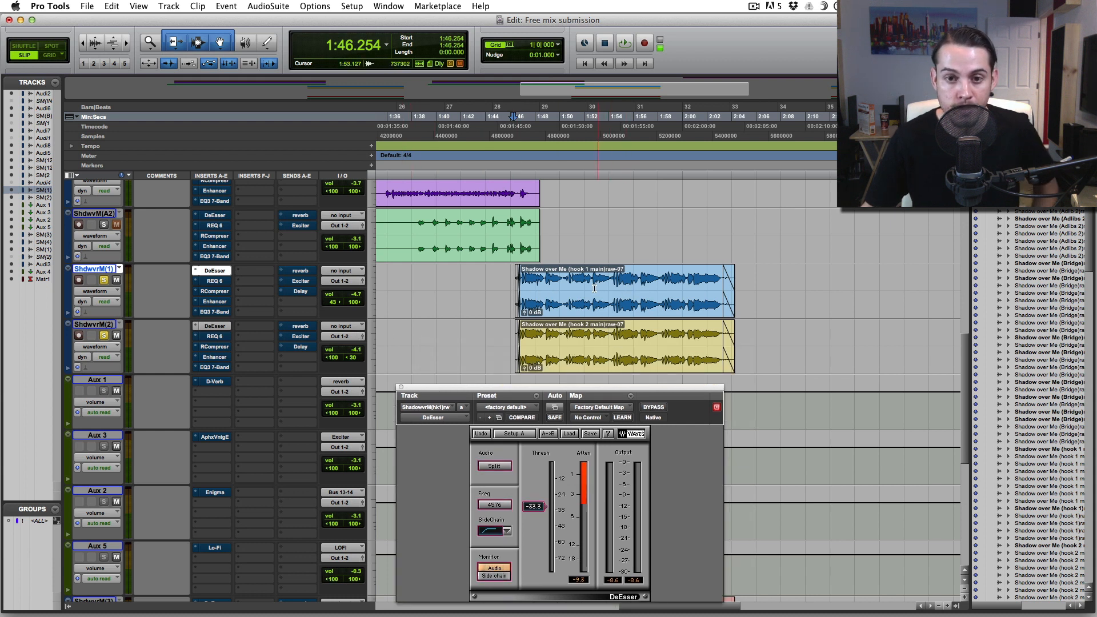
left_click_drag(558, 388, 658, 236)
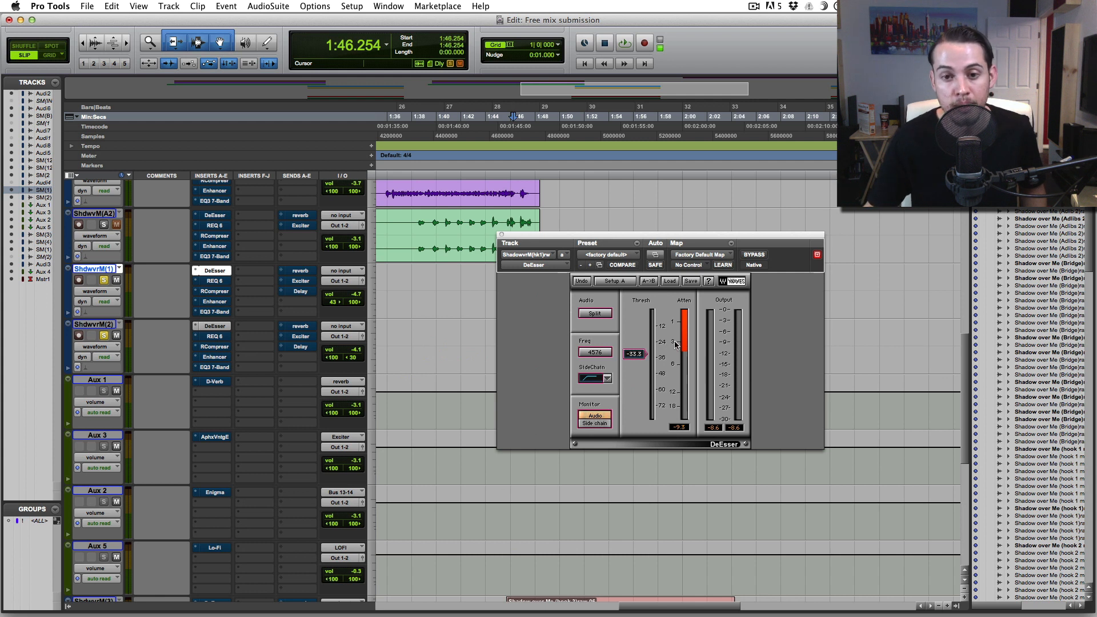
left_click(502, 235)
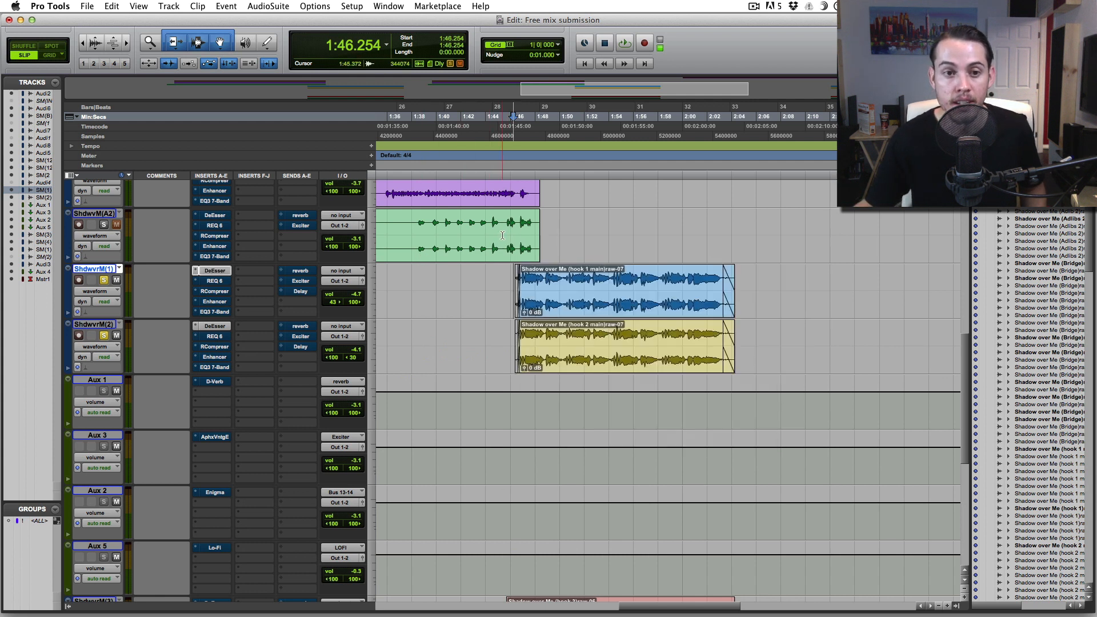
- Play the hook from 1:46 with the DeEsser active, then open hook 1's REQ 6 equalizer
left_click(512, 282)
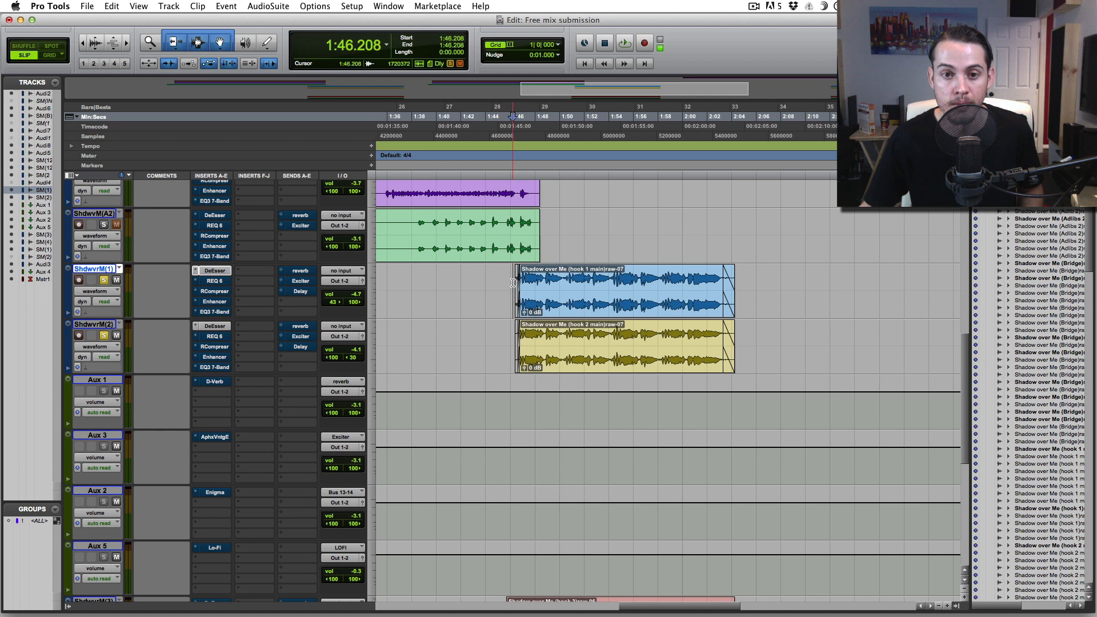
key("space")
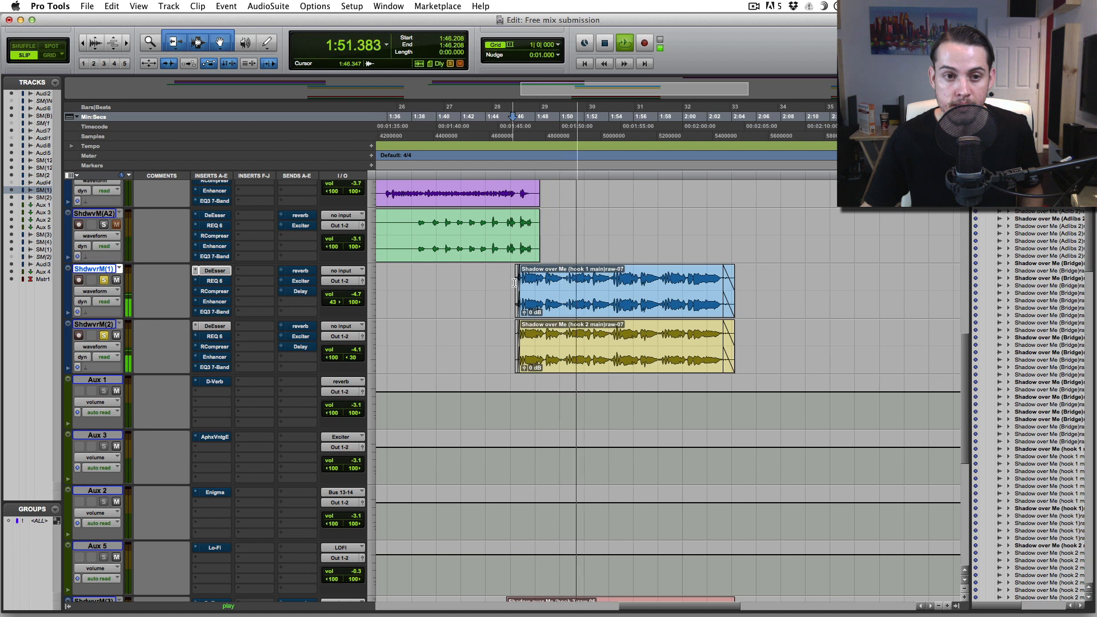
left_click(224, 271)
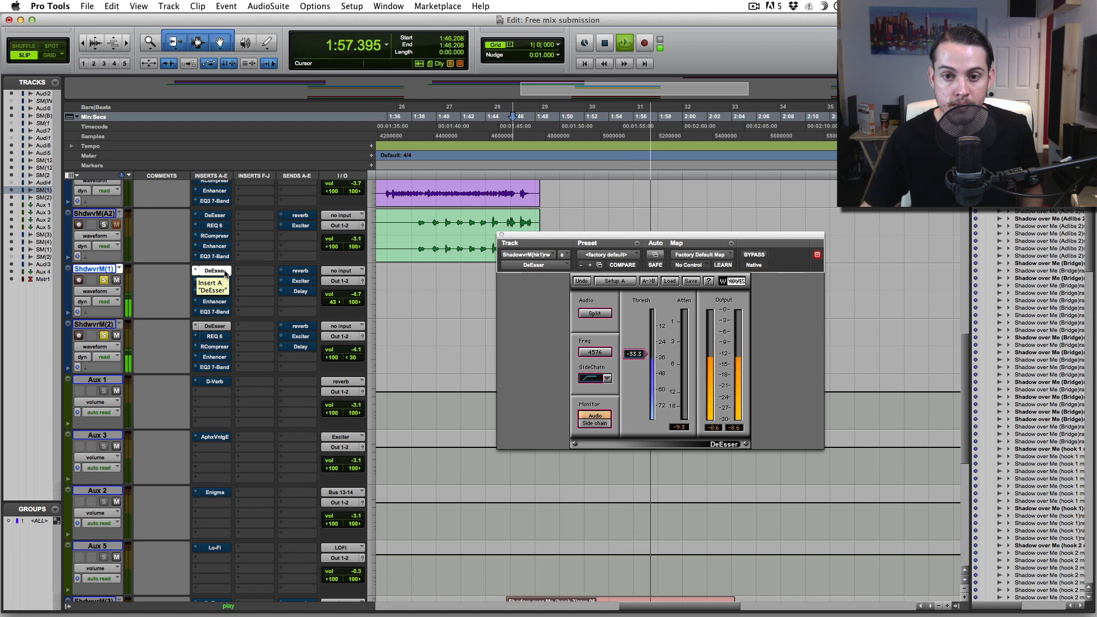
key("space")
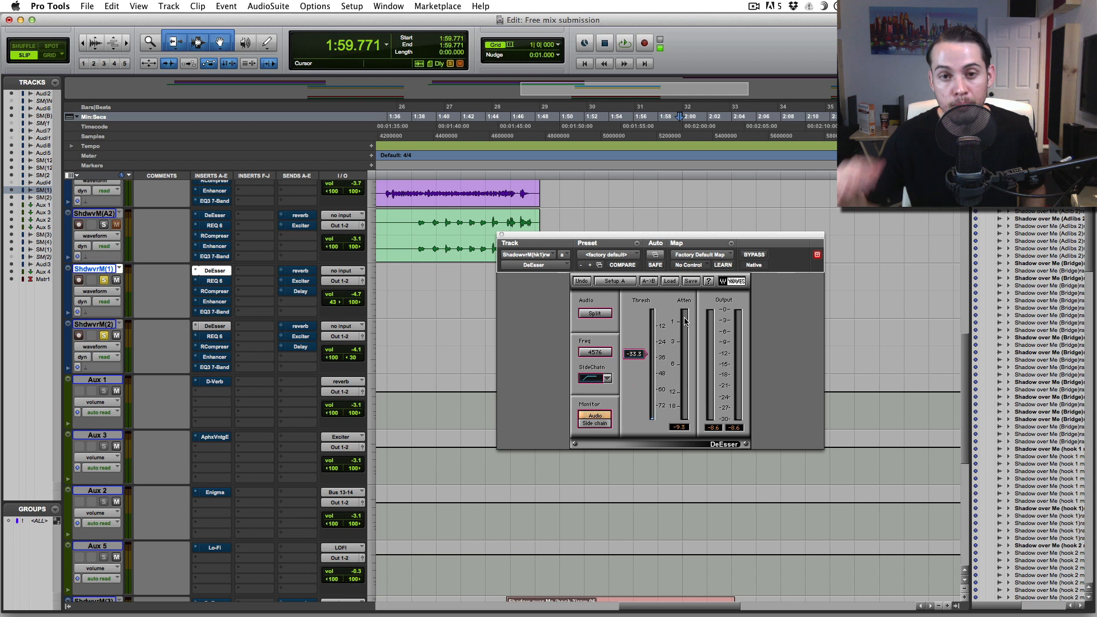
left_click(500, 236)
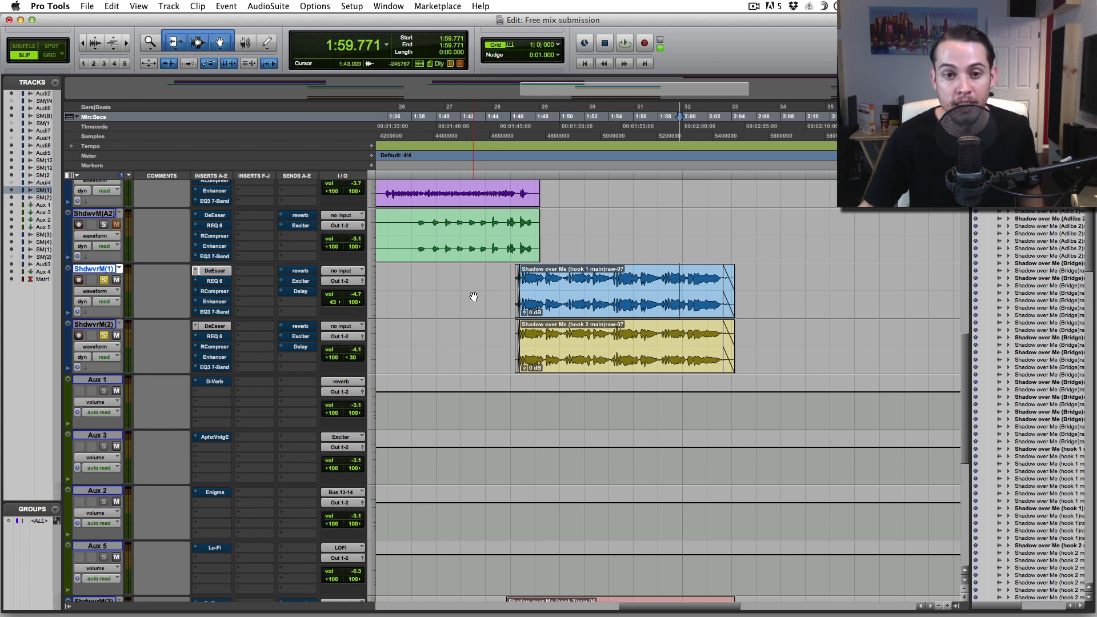
left_click(213, 281)
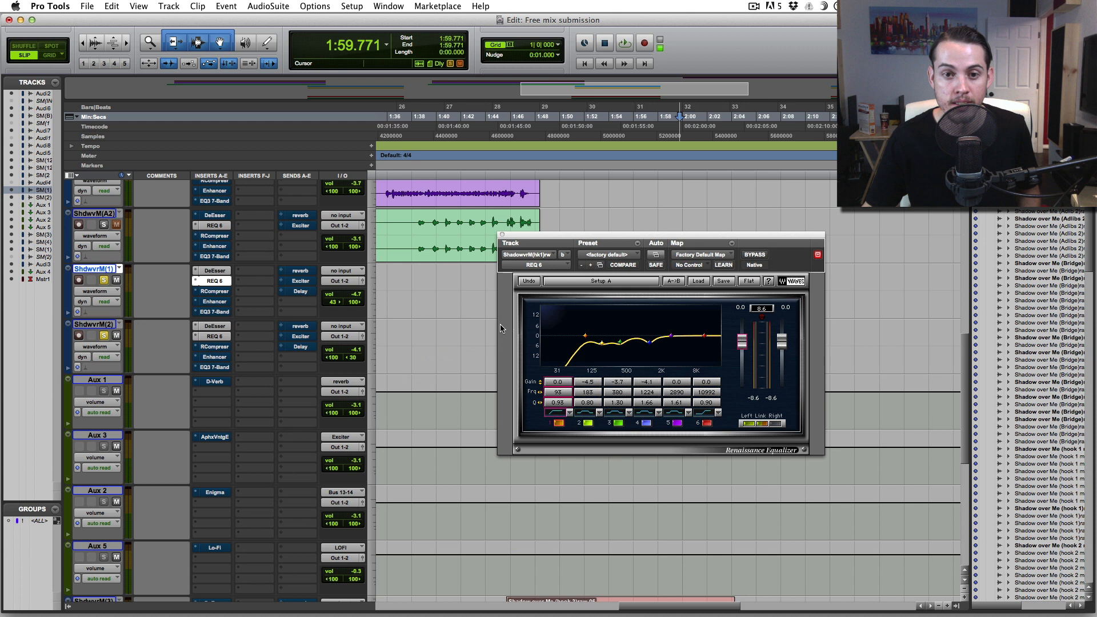
- Audition the hook with REQ 6 active, moving the EQ window off the clips
key("space")
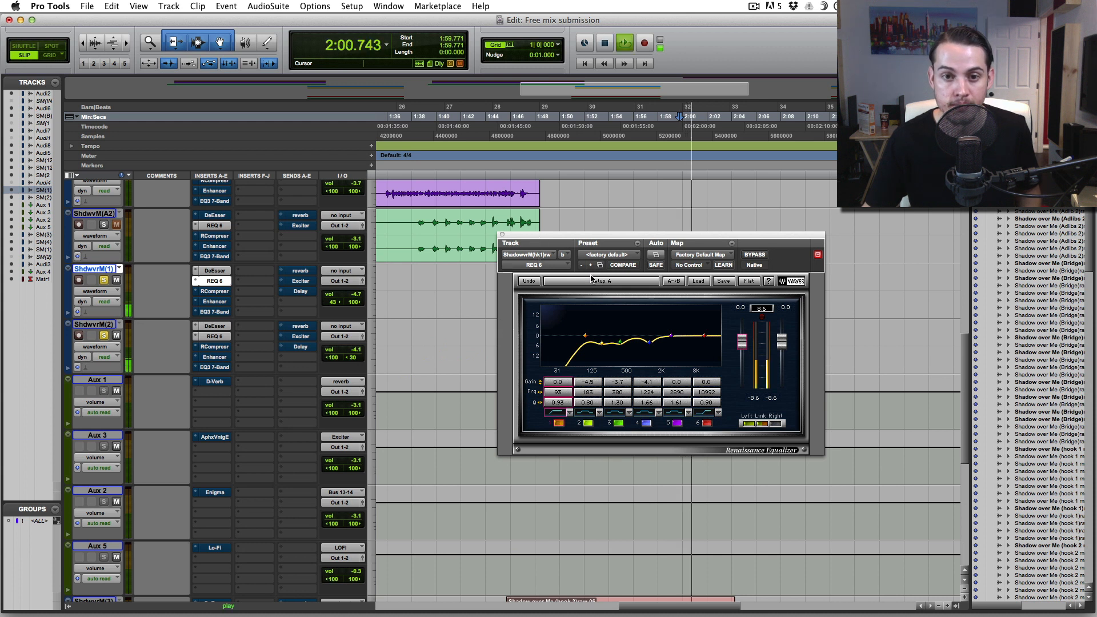
left_click_drag(537, 236, 634, 313)
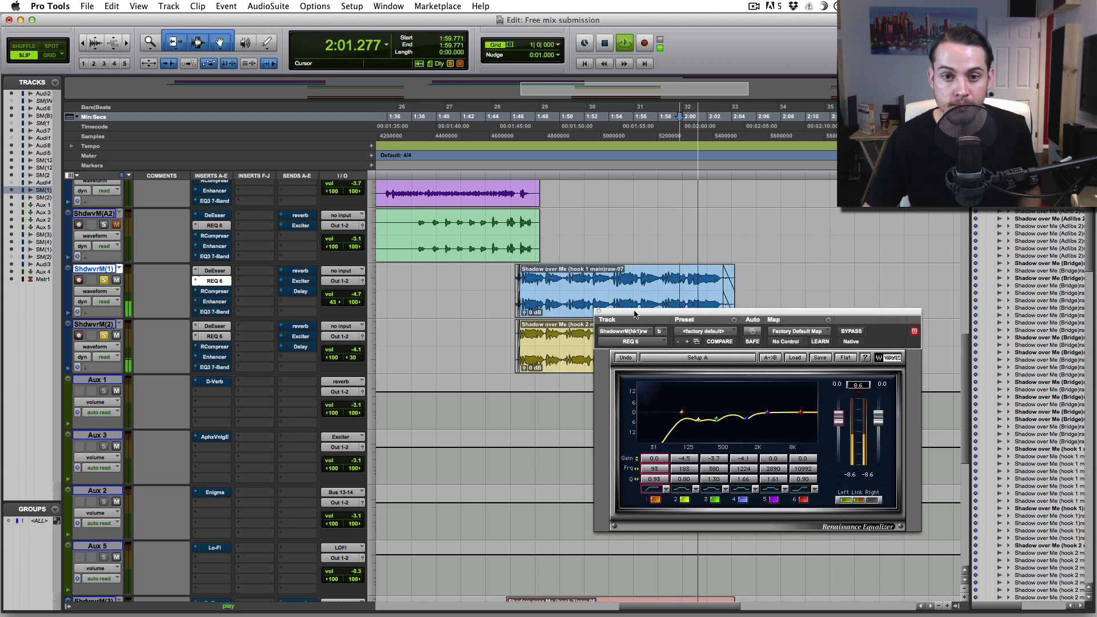
key("space")
left_click(513, 277)
key("space")
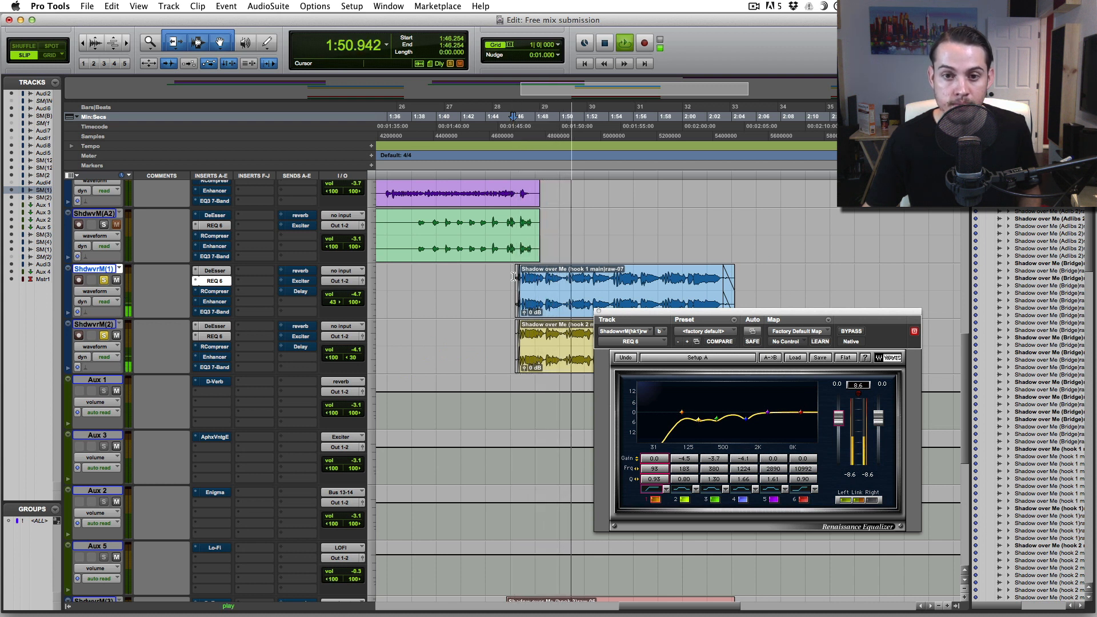
key("space")
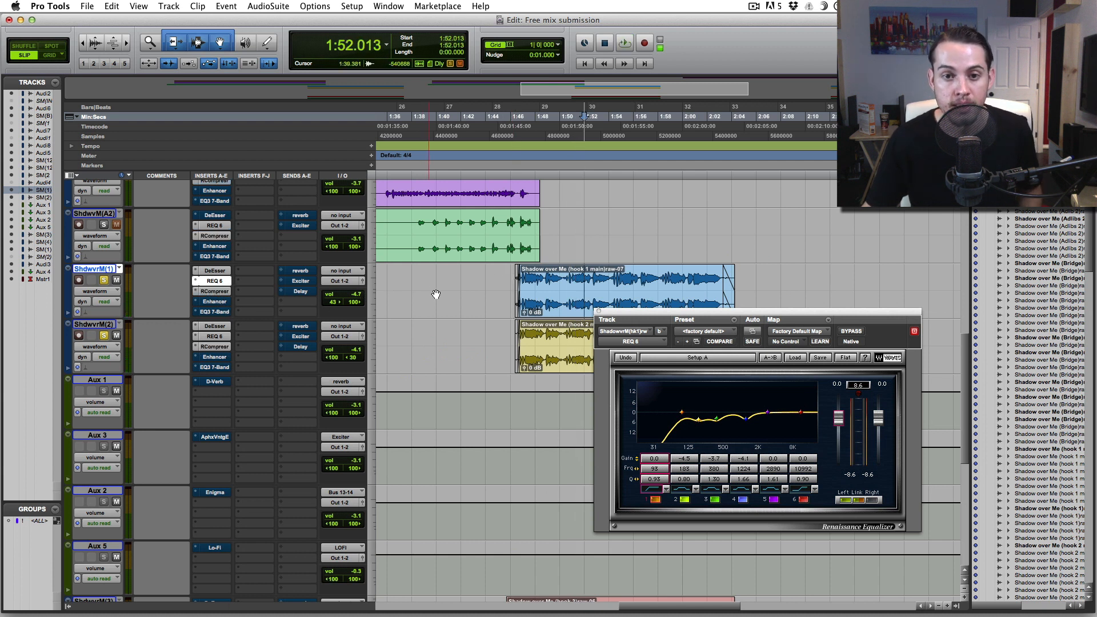
- Replay the hook from 1:46.254, then open hook 1's Renaissance Compressor
left_click(512, 277)
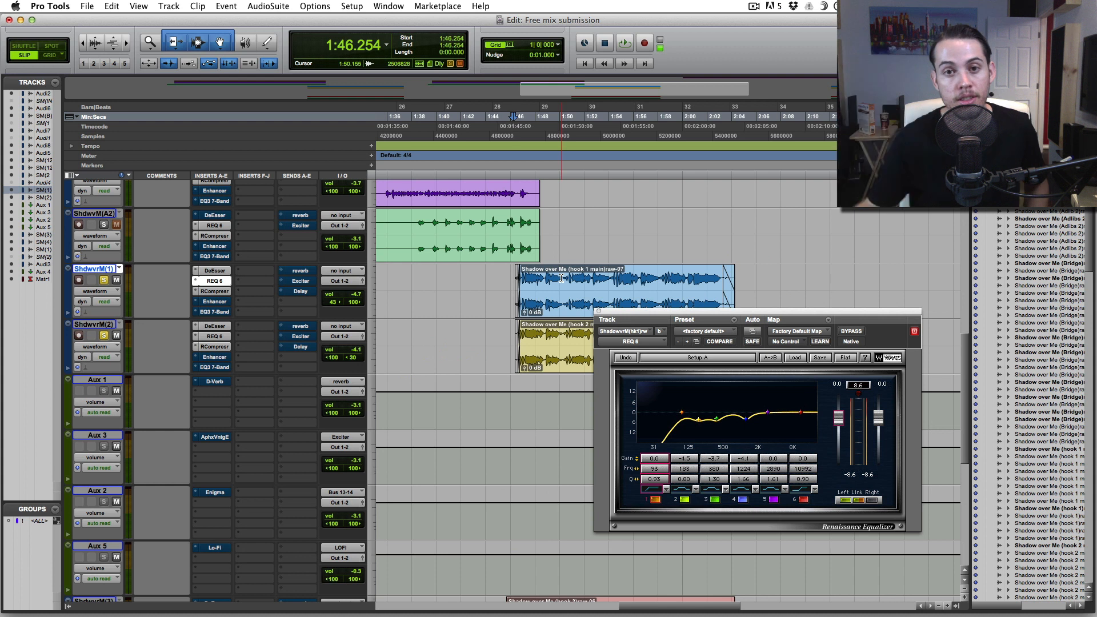
key("space")
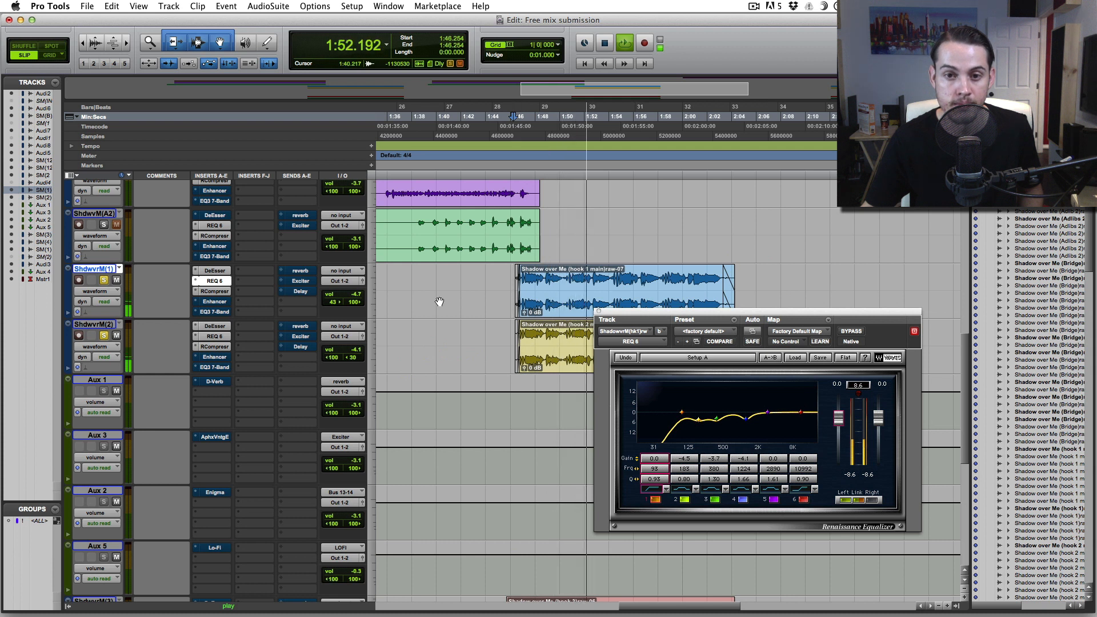
key("space")
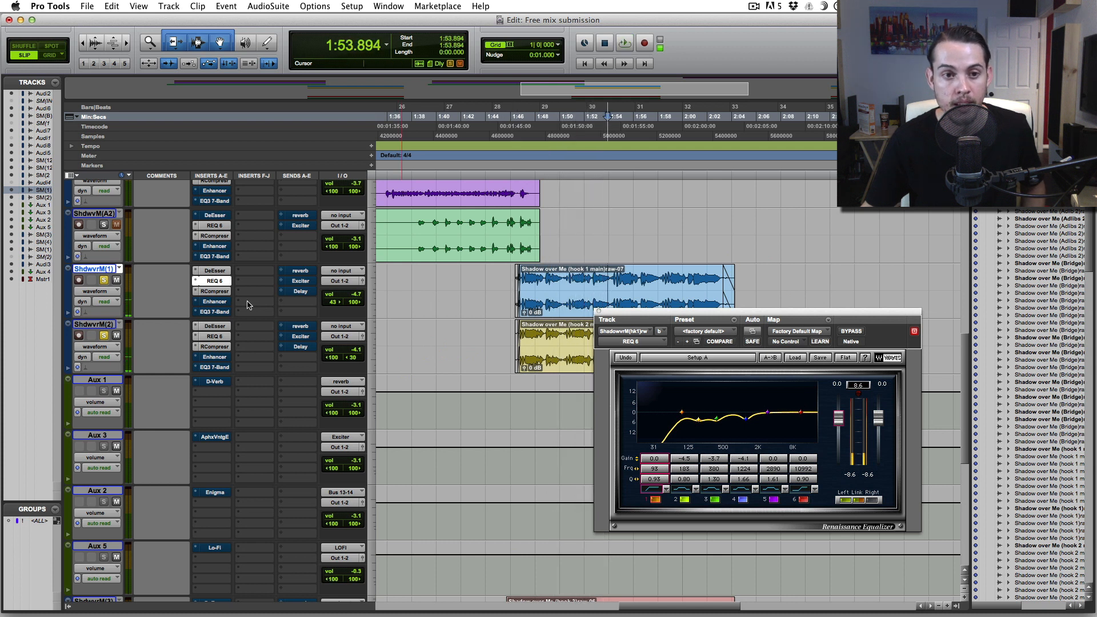
left_click(220, 292)
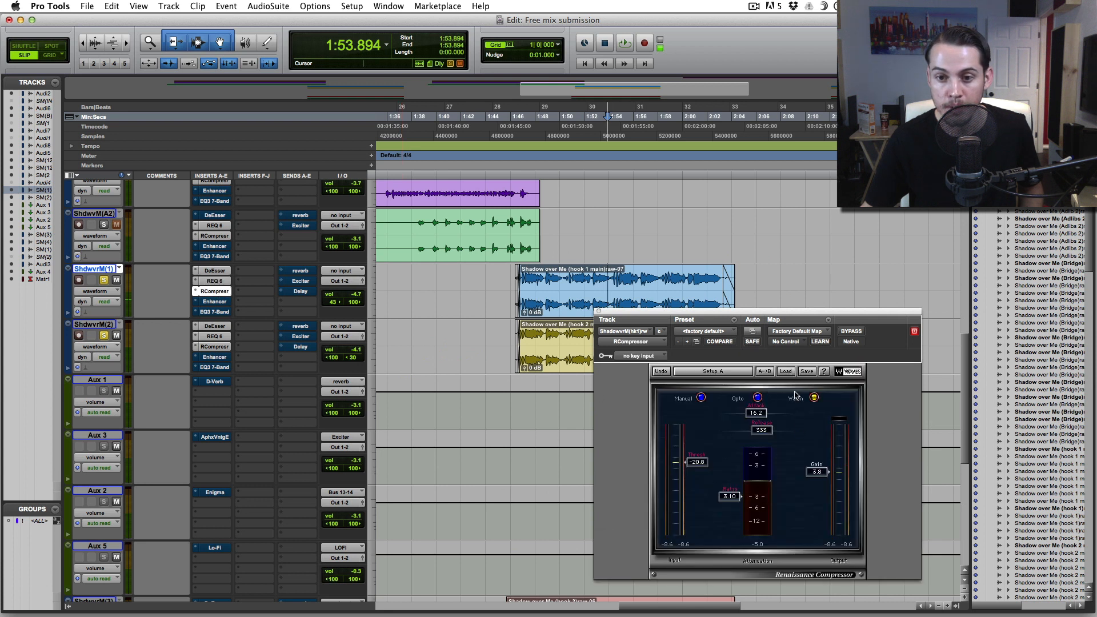
- Audition hook 1 from 1:46.254 through the Renaissance Compressor
left_click_drag(769, 312, 767, 287)
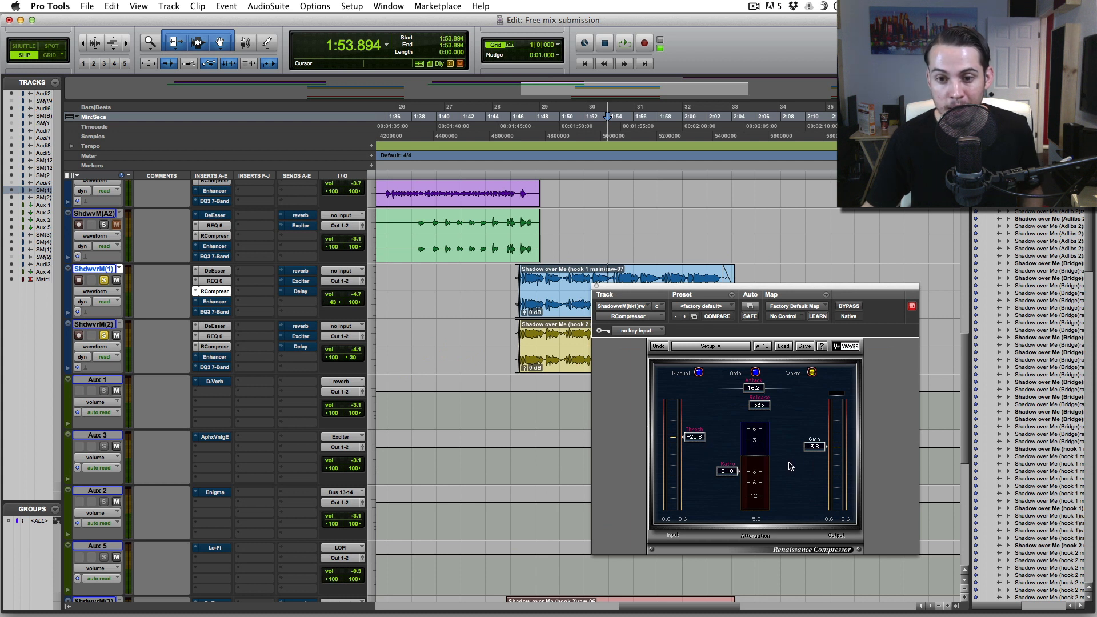
left_click(512, 279)
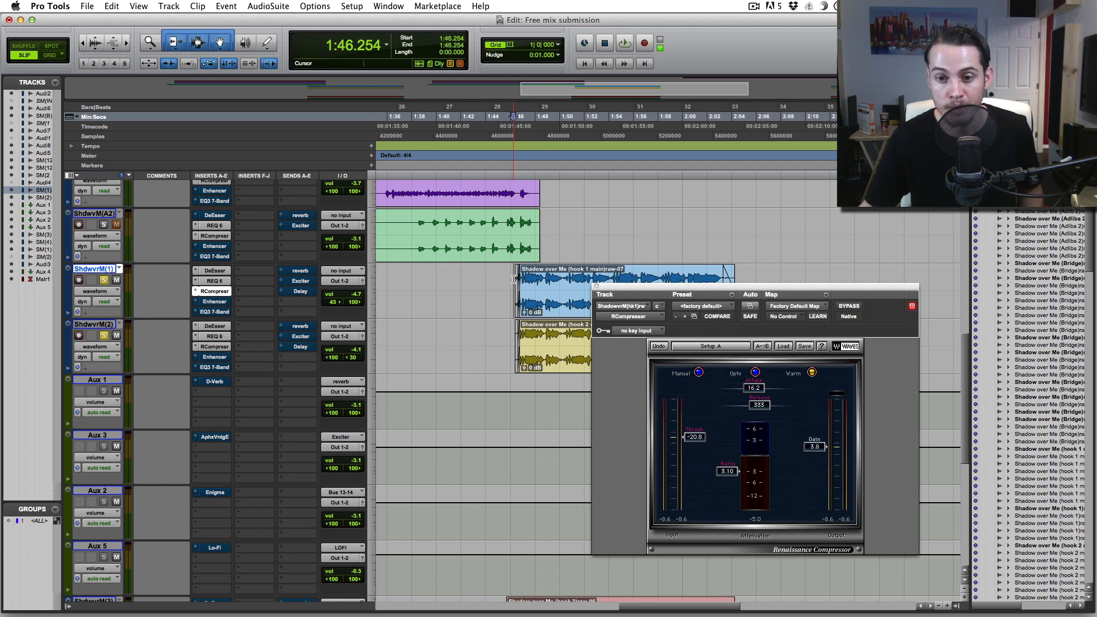
key("space")
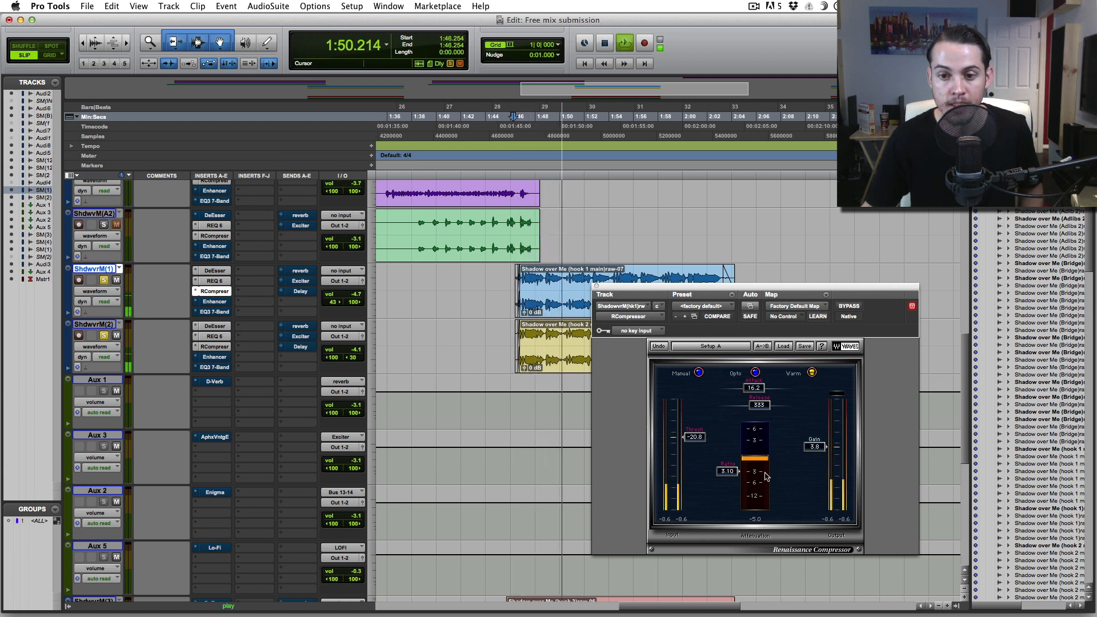
key("space")
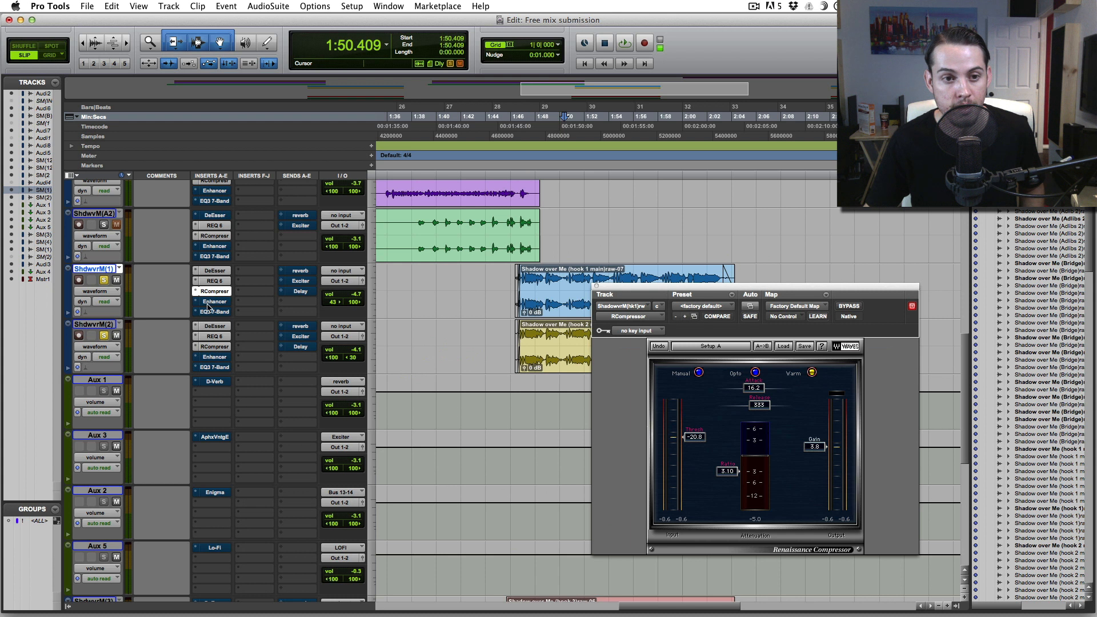
- Open hook 1's AIR Enhancer and adjust its high gain to 3.1 dB
left_click(514, 283)
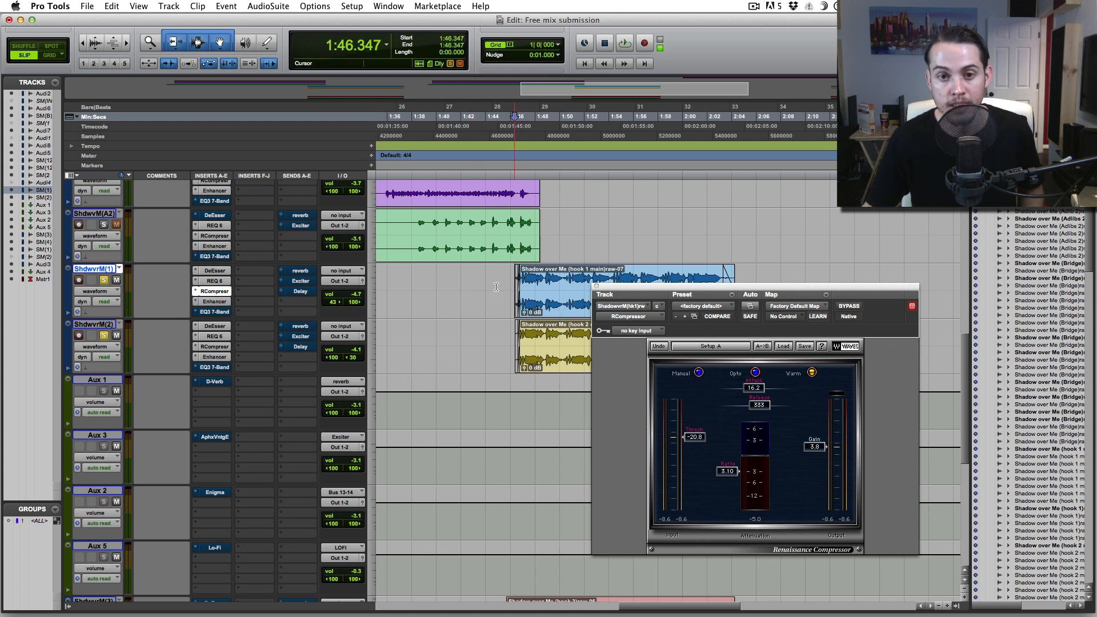
left_click(215, 301)
left_click(674, 354)
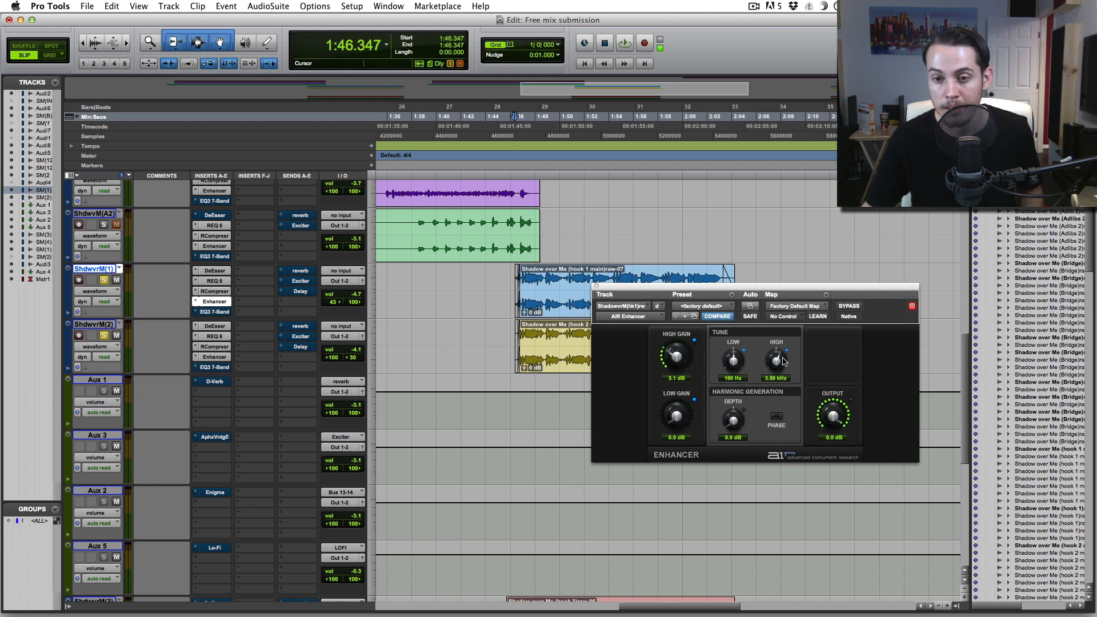
- Listen to the enhanced hook, then open hook 1's EQ3 7-Band with its Telephone preset
key("space")
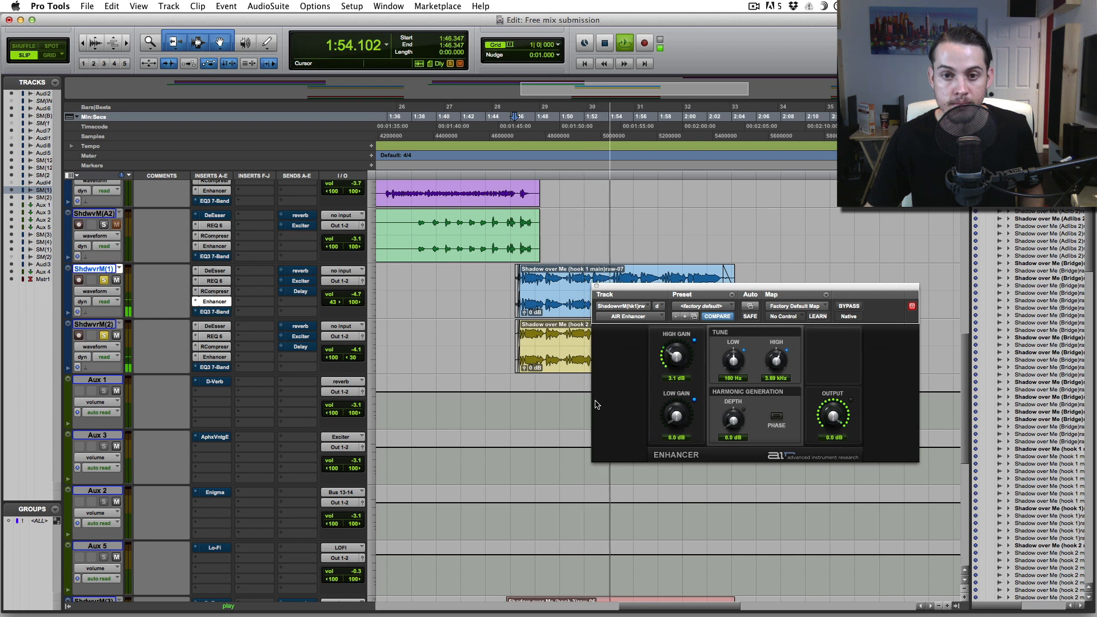
key("space")
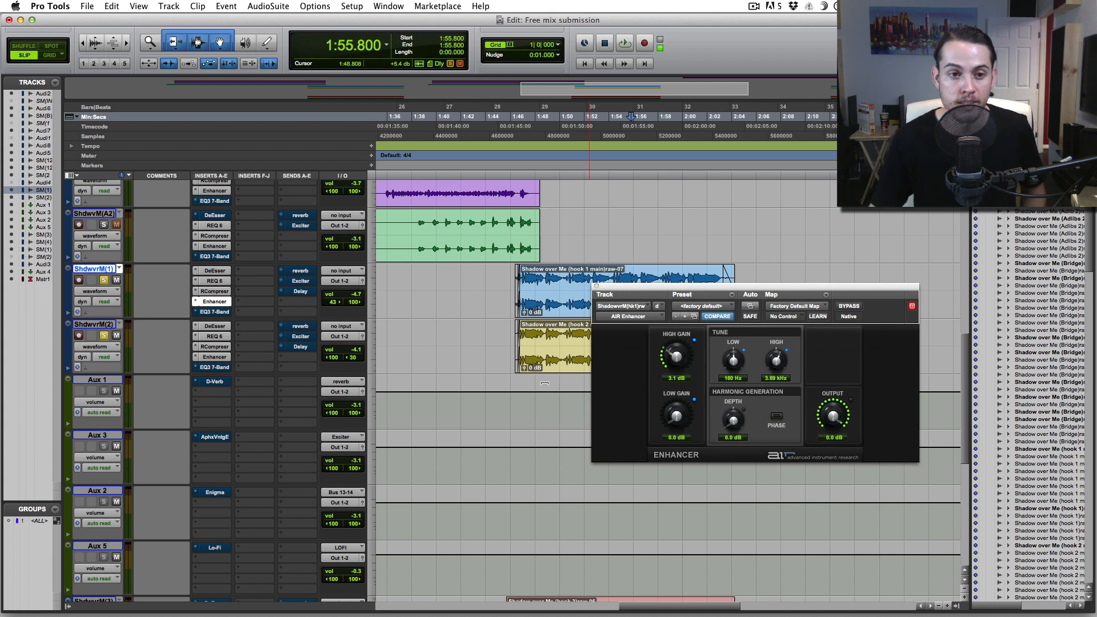
left_click(217, 312)
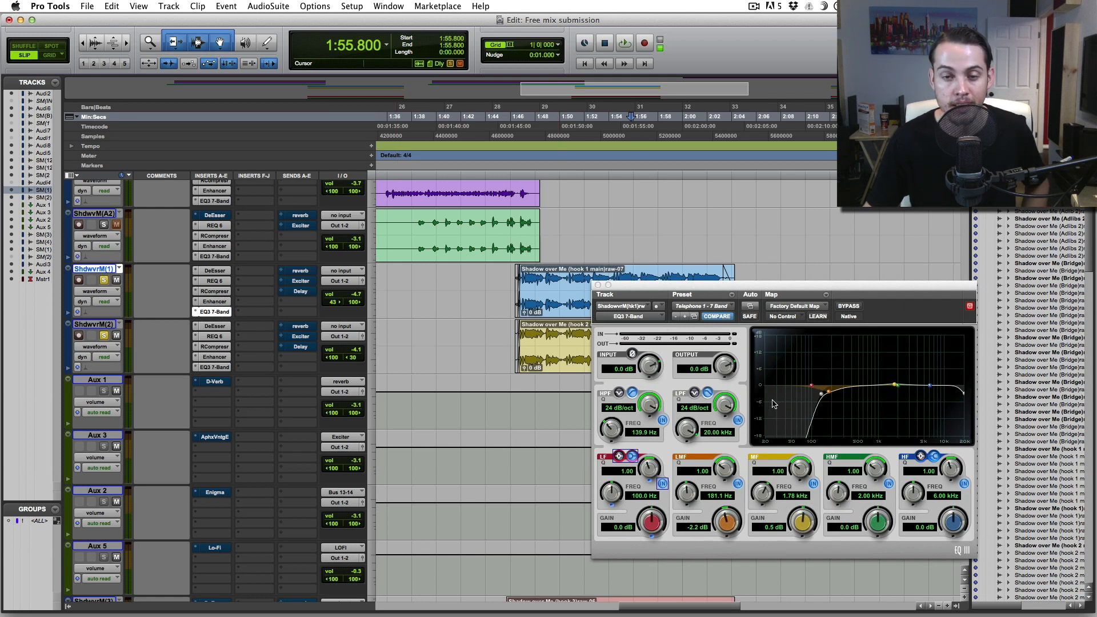
- Play the hook from 1:46 through the EQ3 7-Band, then close its window
left_click(512, 282)
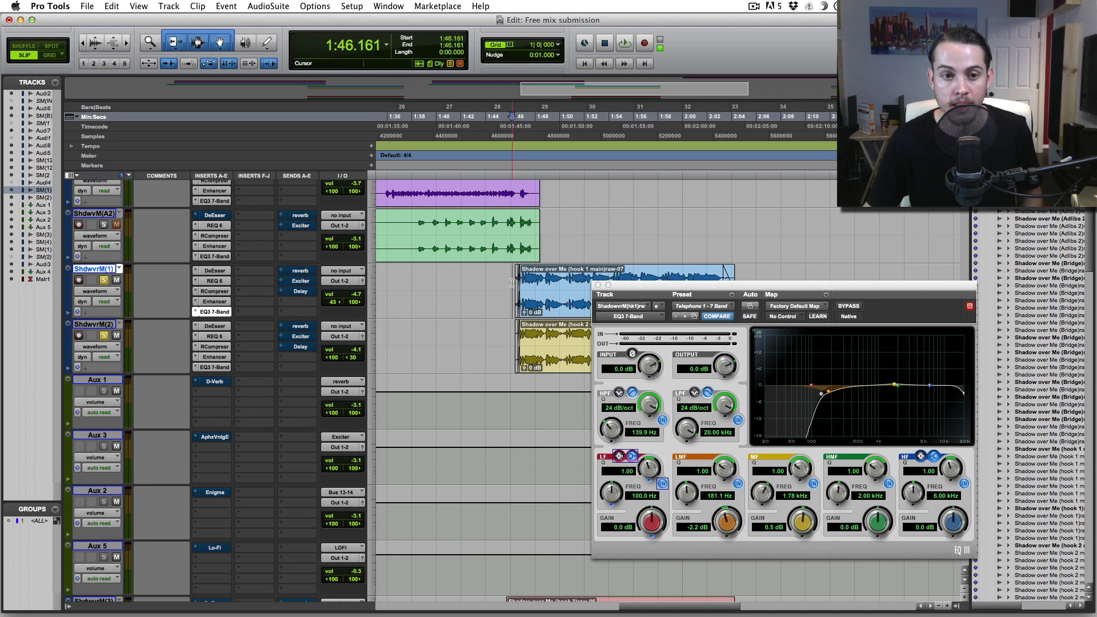
key("space")
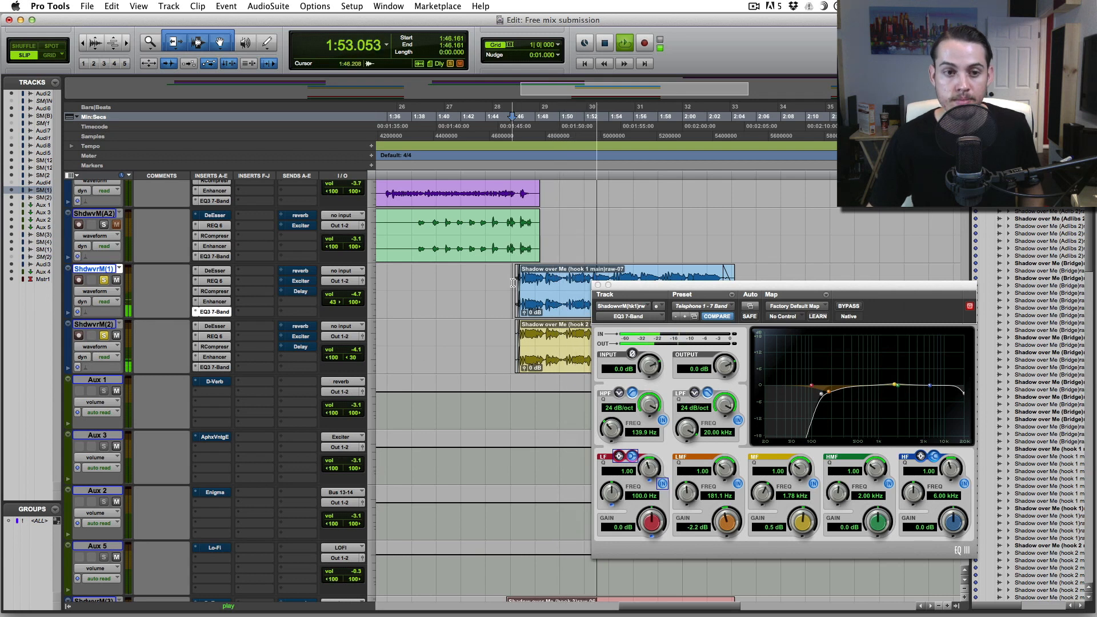
left_click(597, 285)
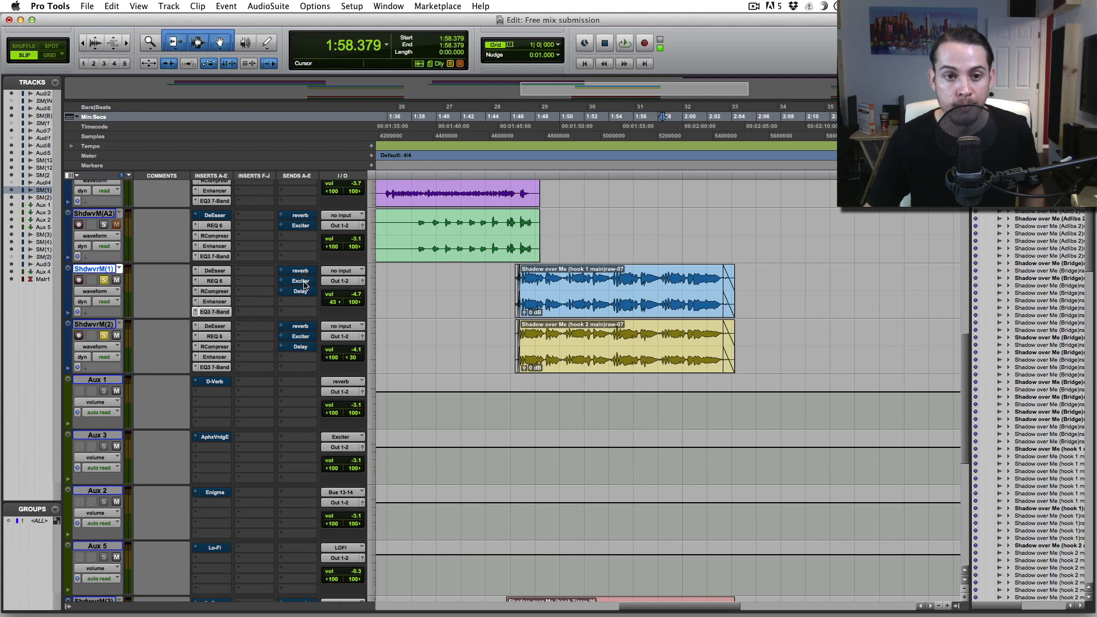
- Un-bypass D-Verb on Aux 1, the exciter on Aux 3, Enigma on Aux 2 and Lo-Fi on Aux 5
left_click(104, 381)
left_click(105, 437)
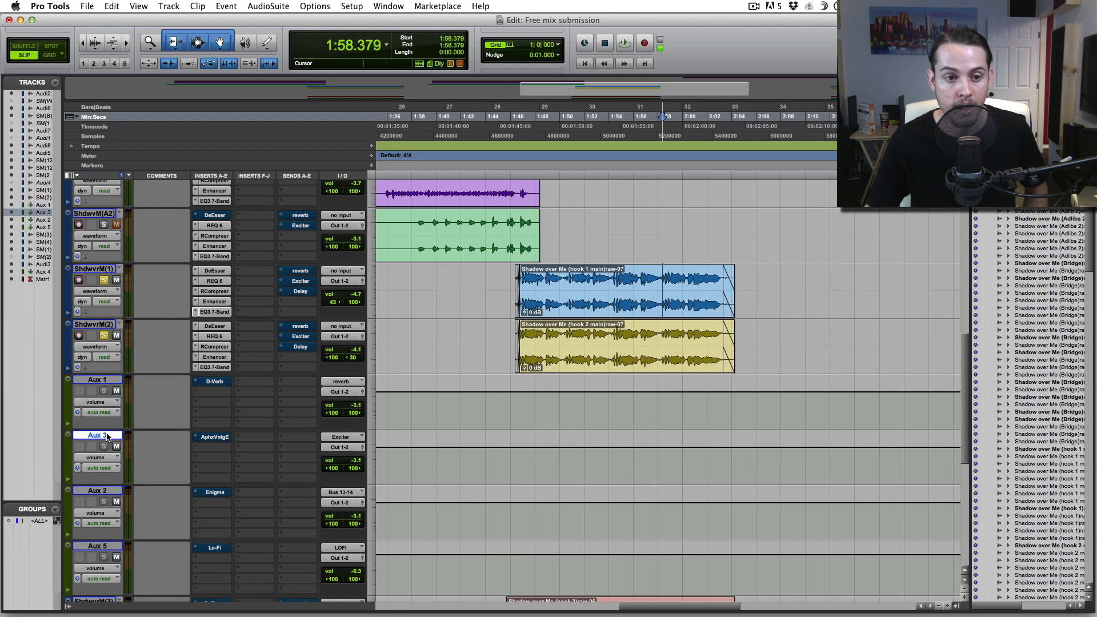
left_click(117, 381)
left_click(220, 381, "super")
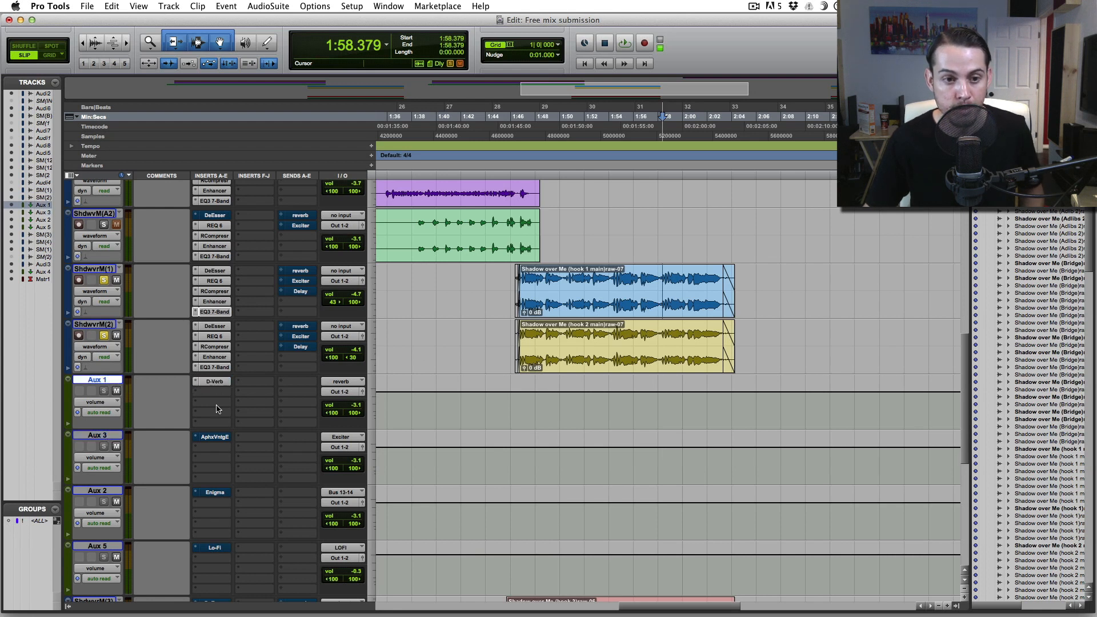
left_click(114, 436)
left_click(212, 438, "super")
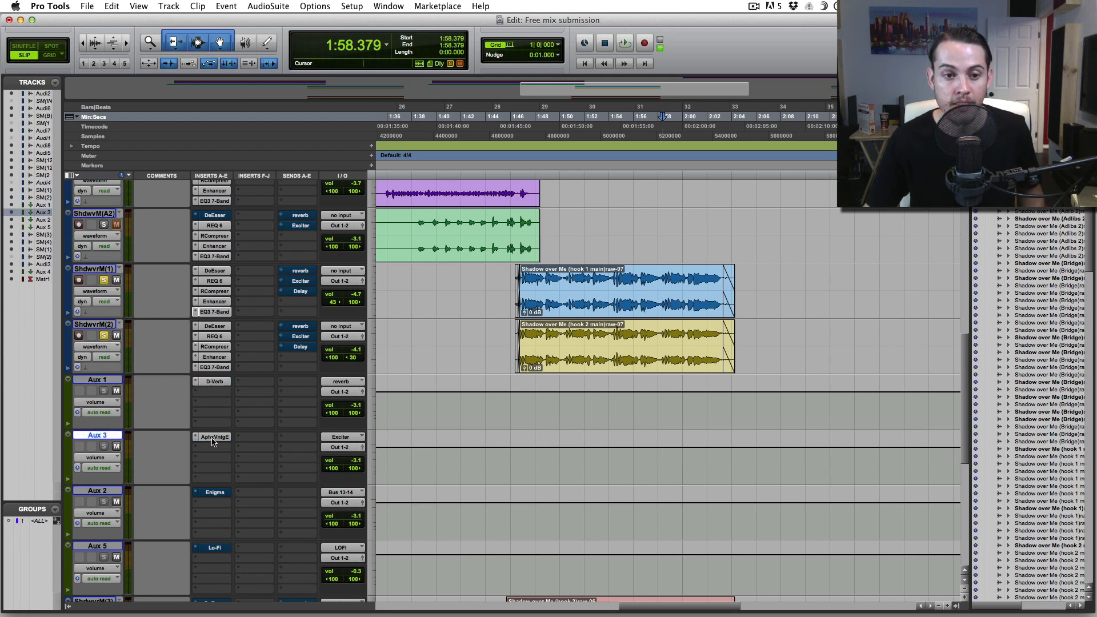
left_click(113, 495)
left_click(218, 494, "super")
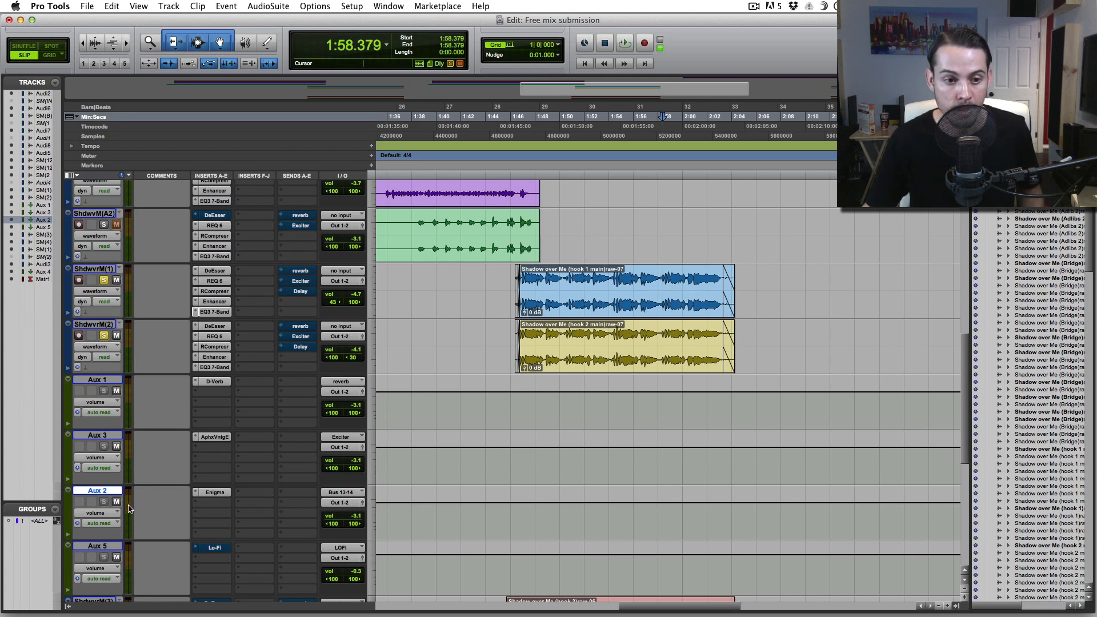
left_click(101, 546)
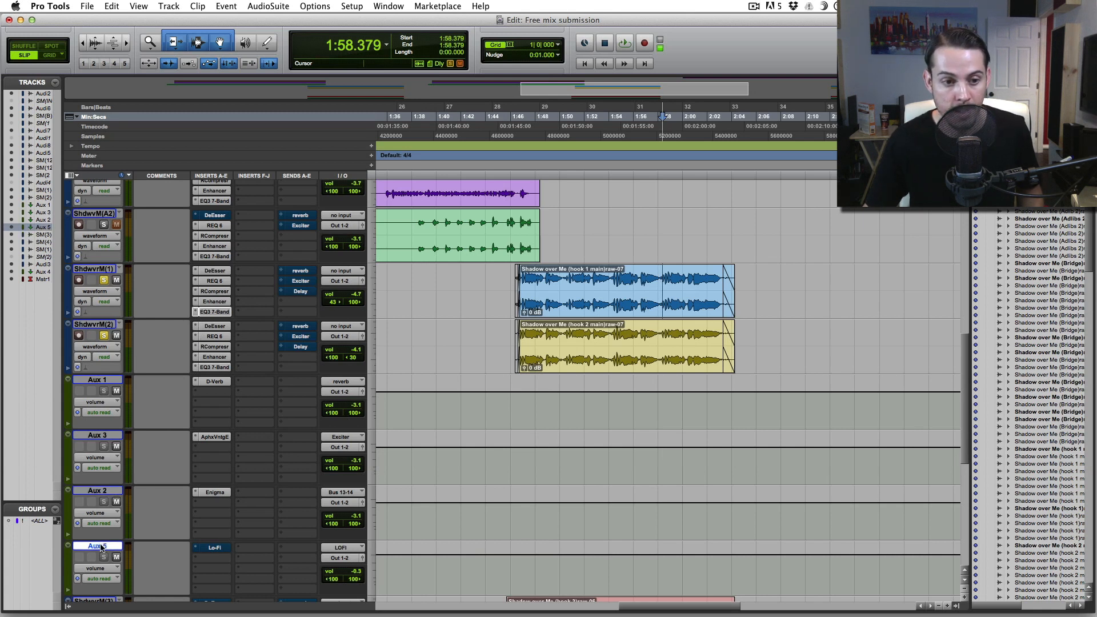
left_click(214, 548, "super")
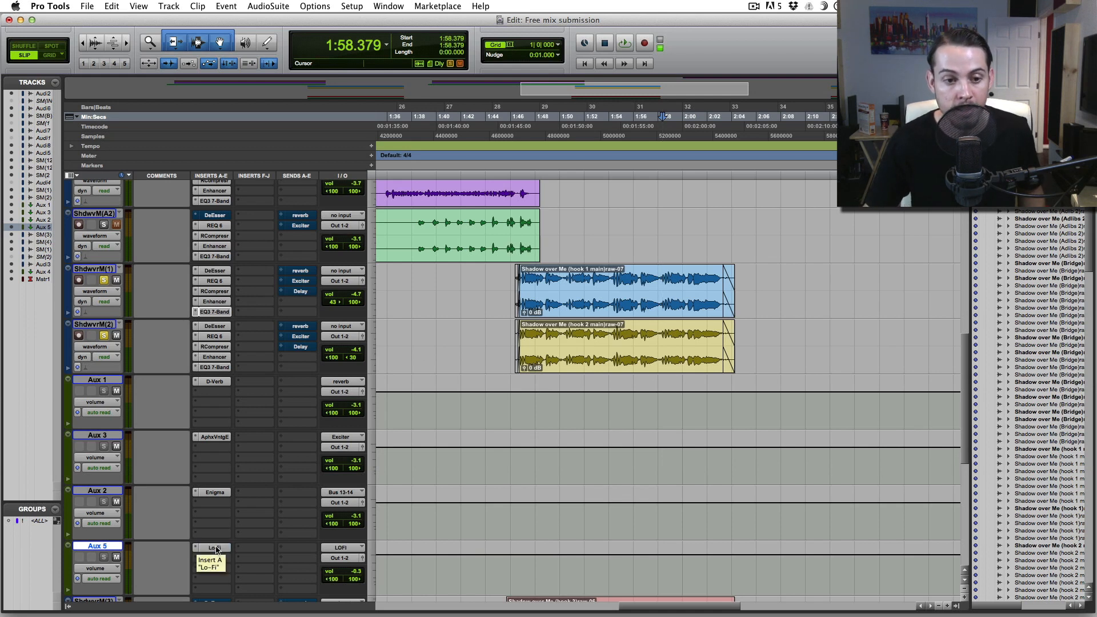
- Move the Aux 4 EchoBoy track up to sit directly after Aux 5
scroll(216, 549, "down", 10)
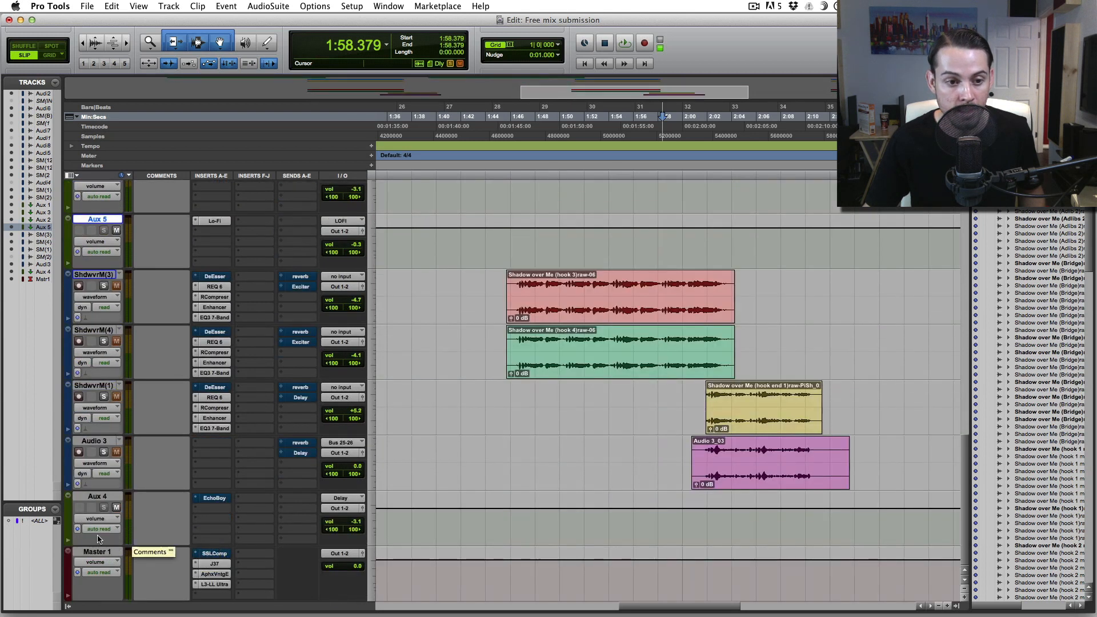
left_click_drag(97, 497, 97, 279)
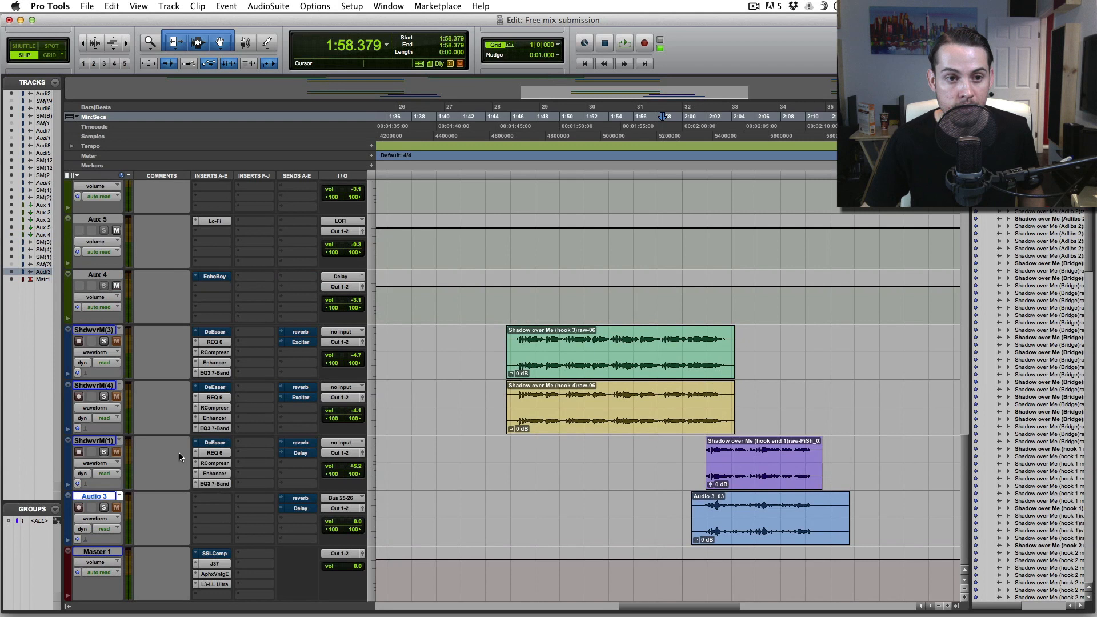
scroll(281, 402, "up", 8)
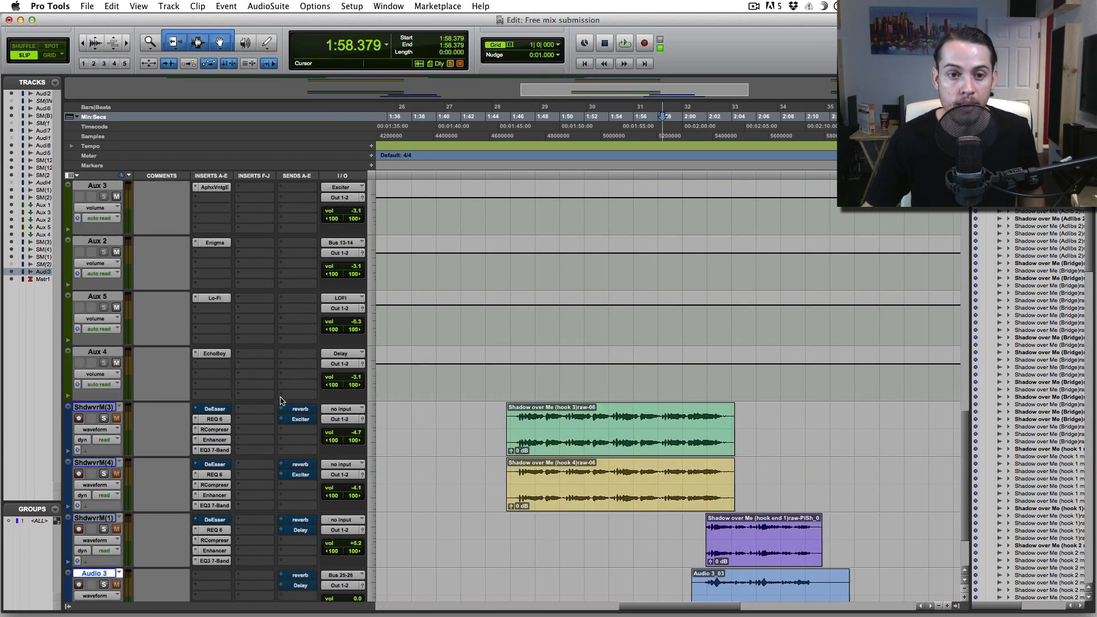
scroll(282, 401, "up", 4)
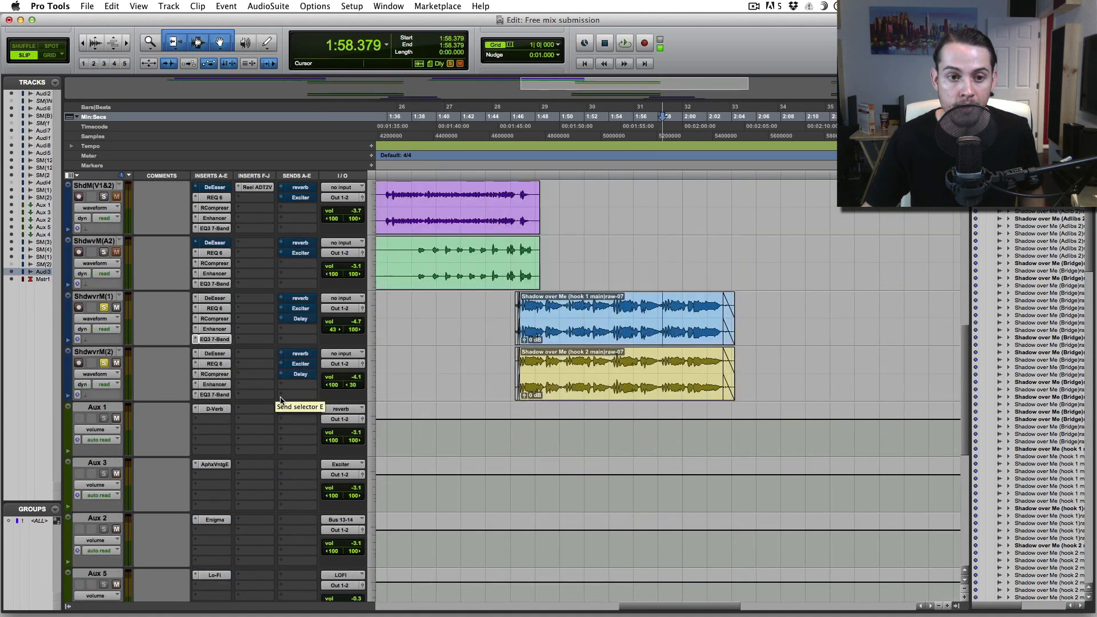
- Audition the hook from just after the hook 1 clip start
left_click(513, 305)
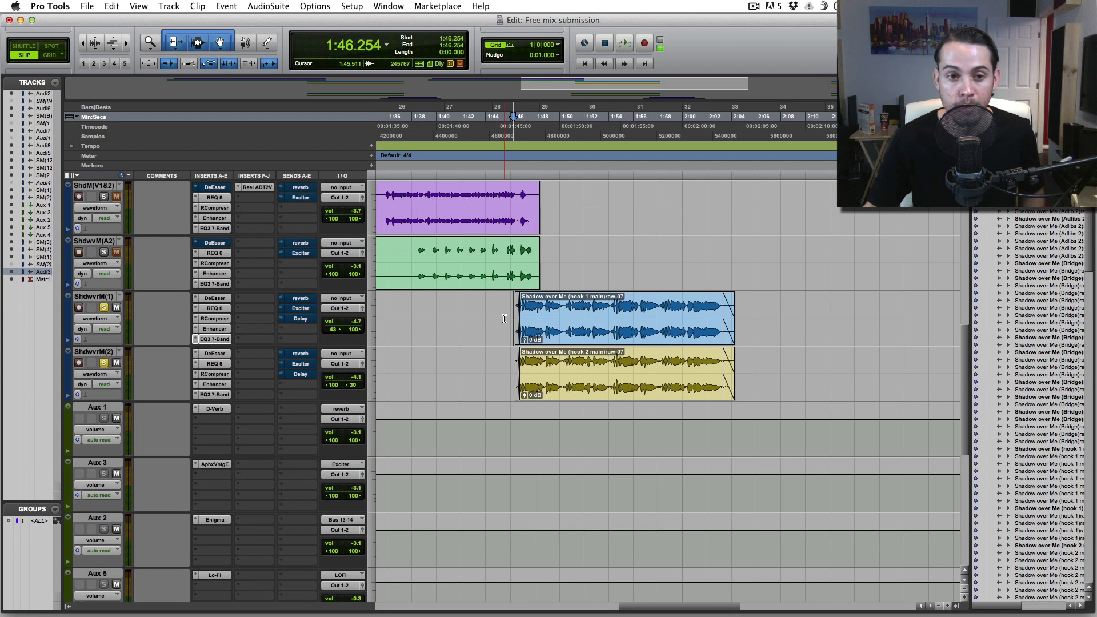
left_click(516, 301)
key("space")
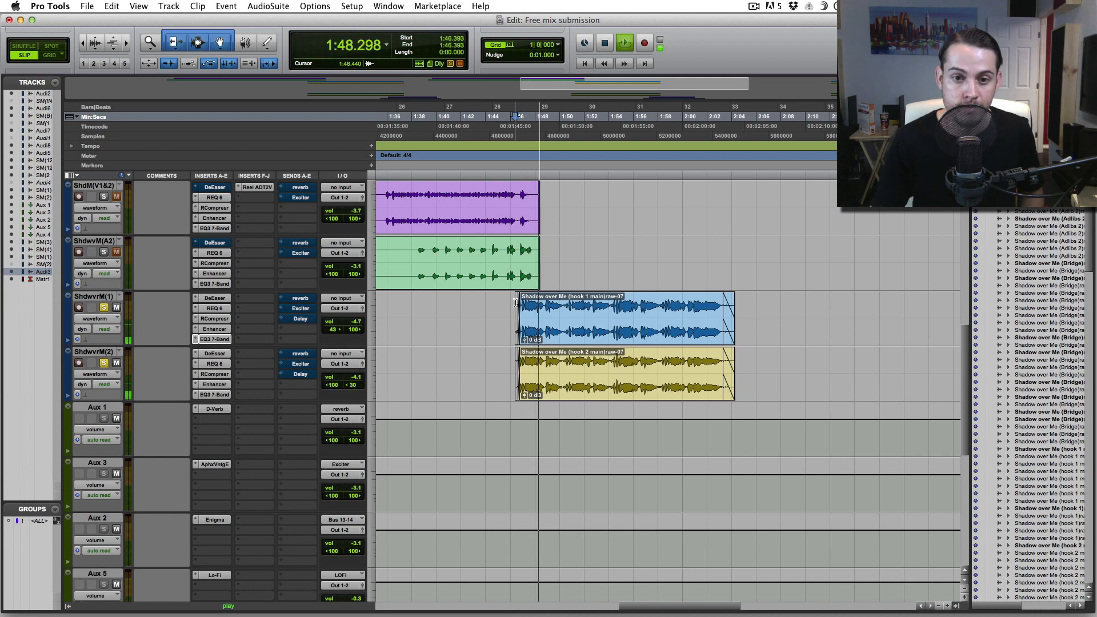
key("space")
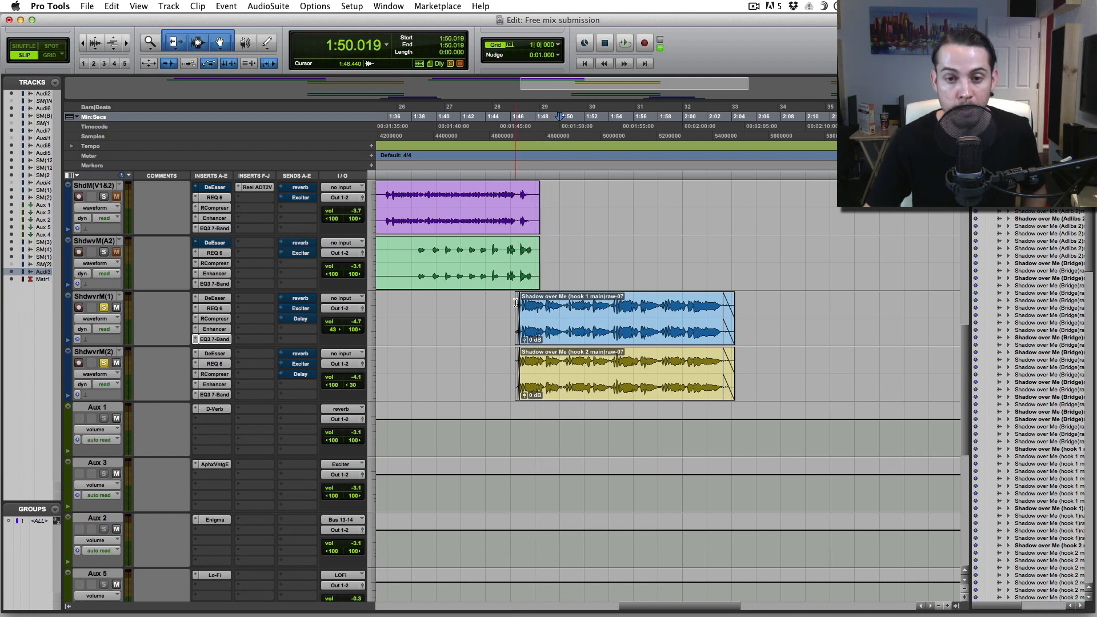
- Unmute hook 1's reverb send and play the hook with reverb
left_click(305, 296, "super")
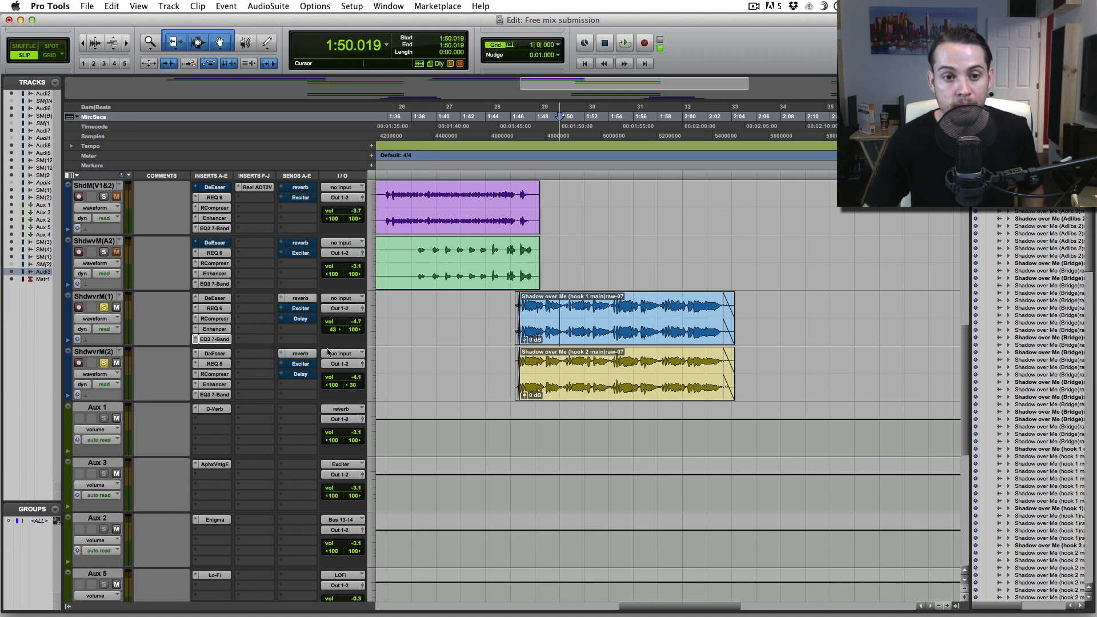
left_click(513, 299)
key("space")
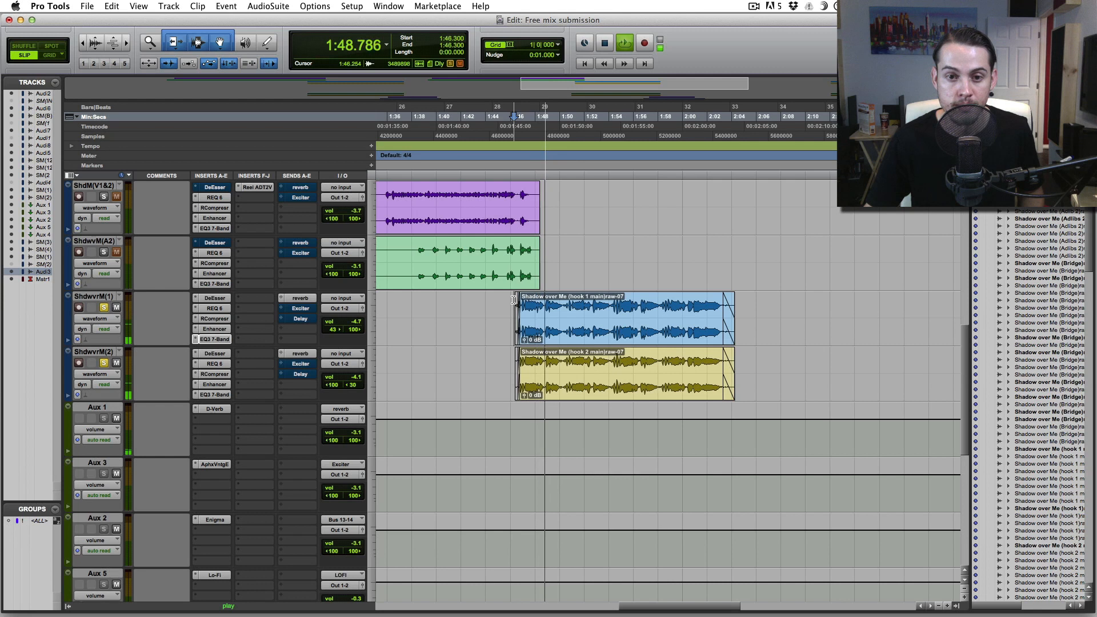
key("space")
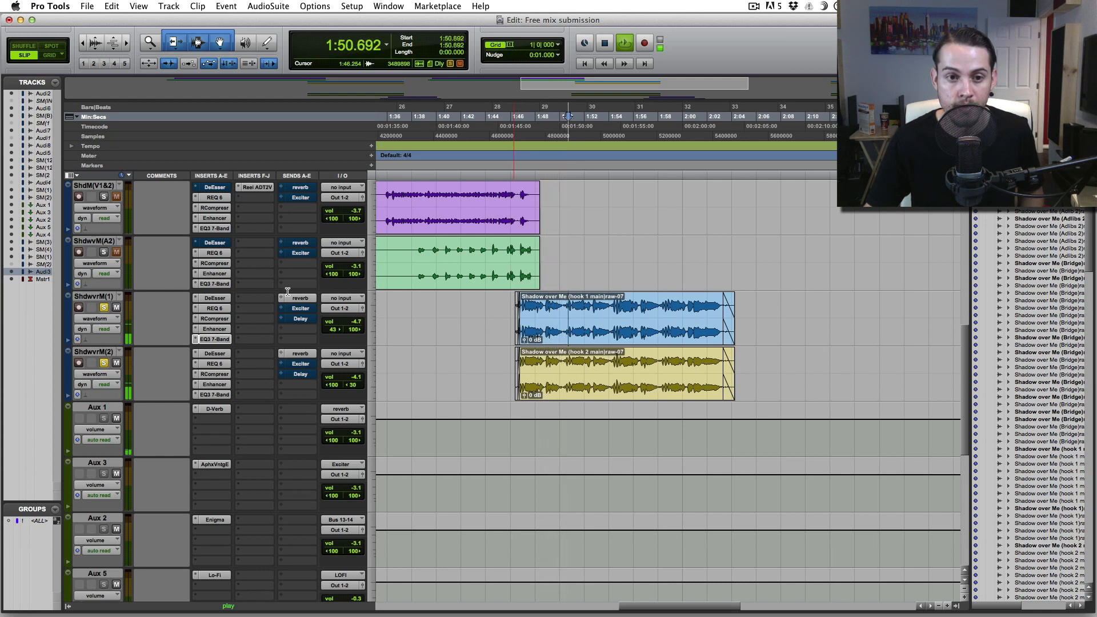
- Check the reverb send level, then open Aux 1's D-Verb (Plate, Large, 1.6 sec decay)
left_click(300, 298)
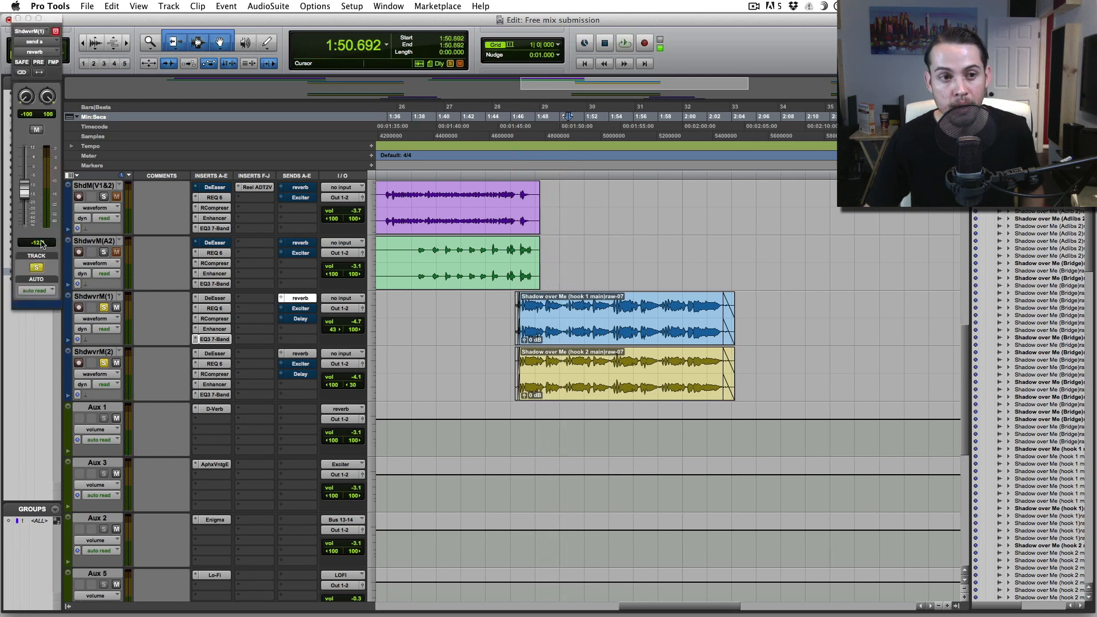
left_click(17, 19)
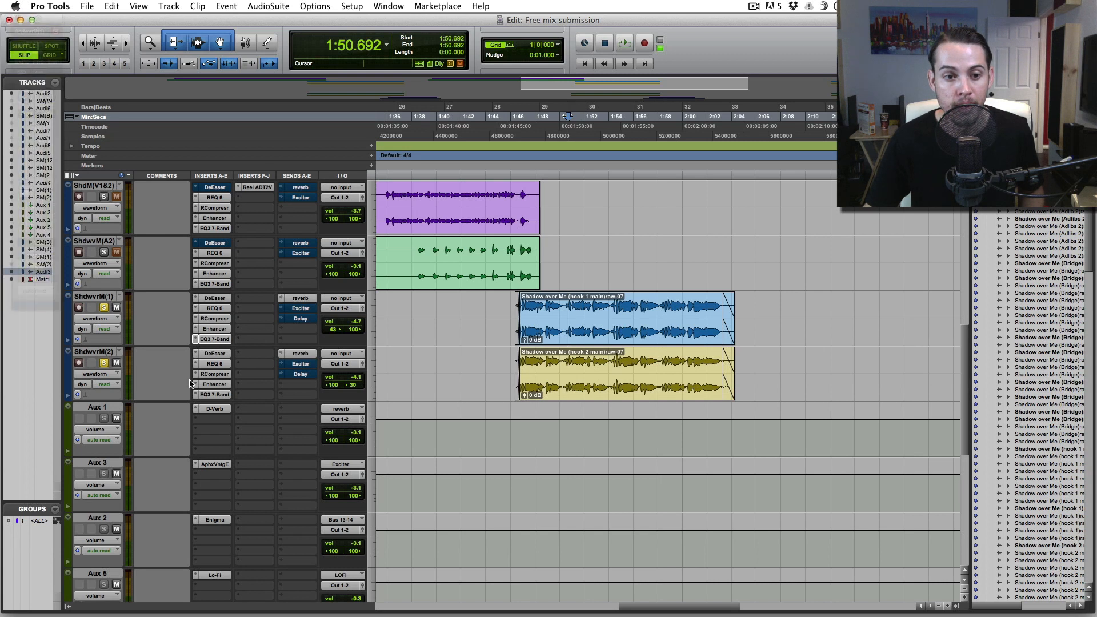
left_click(212, 409)
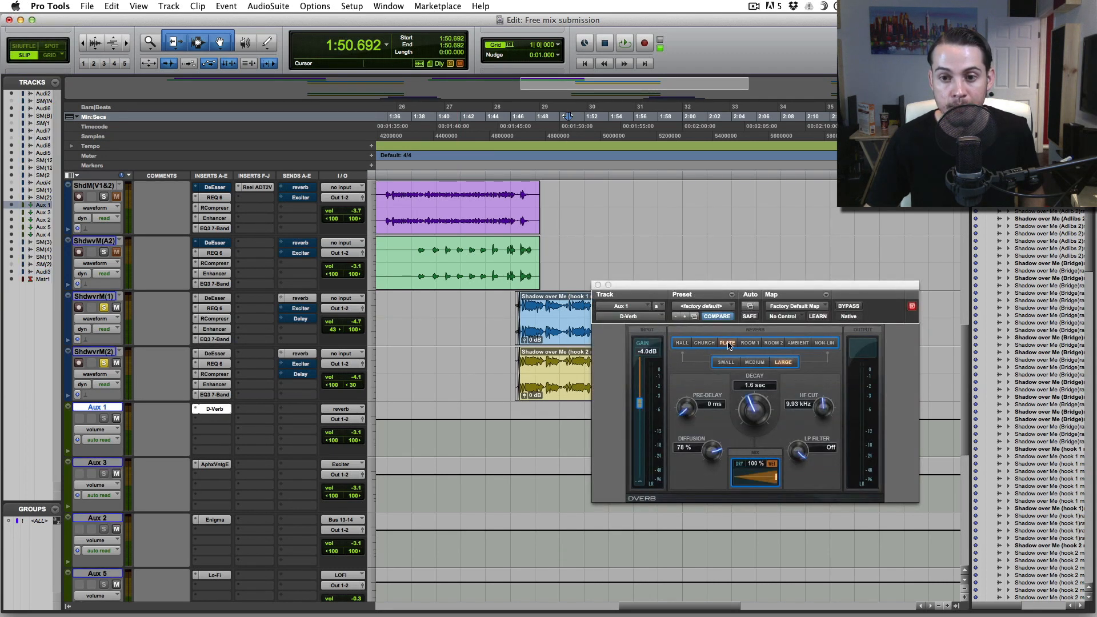
- Close the D-Verb and replay the hook from its start
left_click(597, 285)
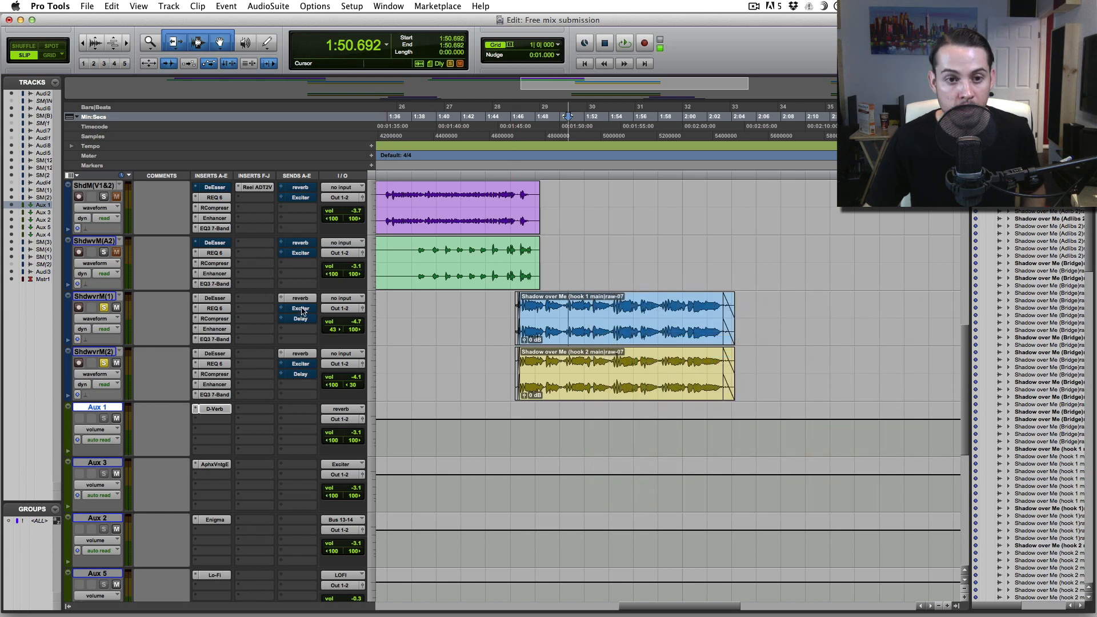
left_click(513, 309)
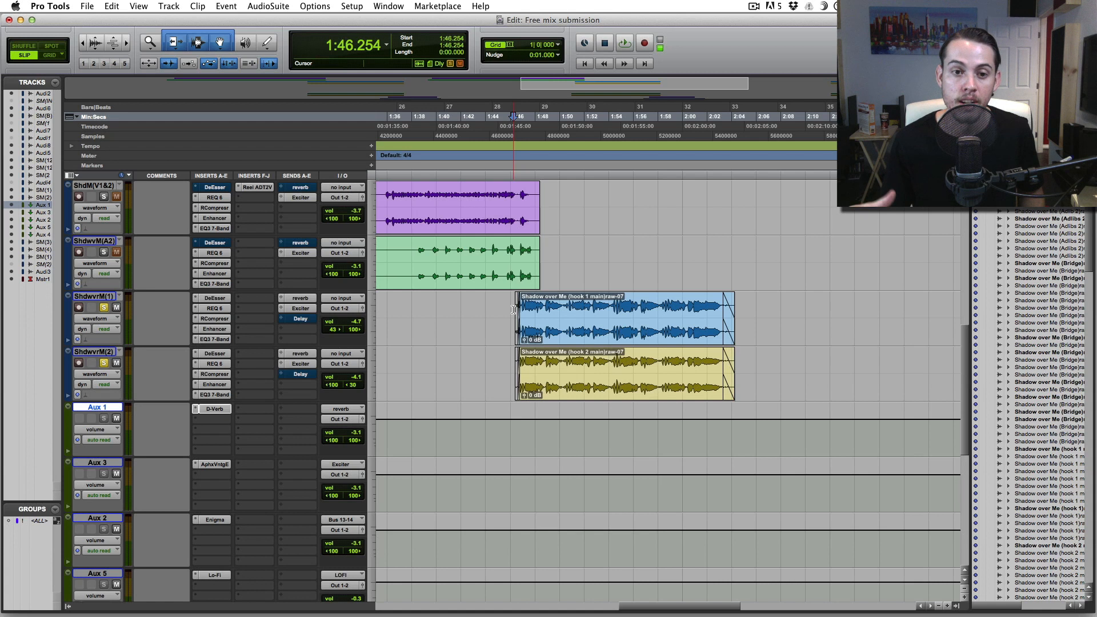
key("space")
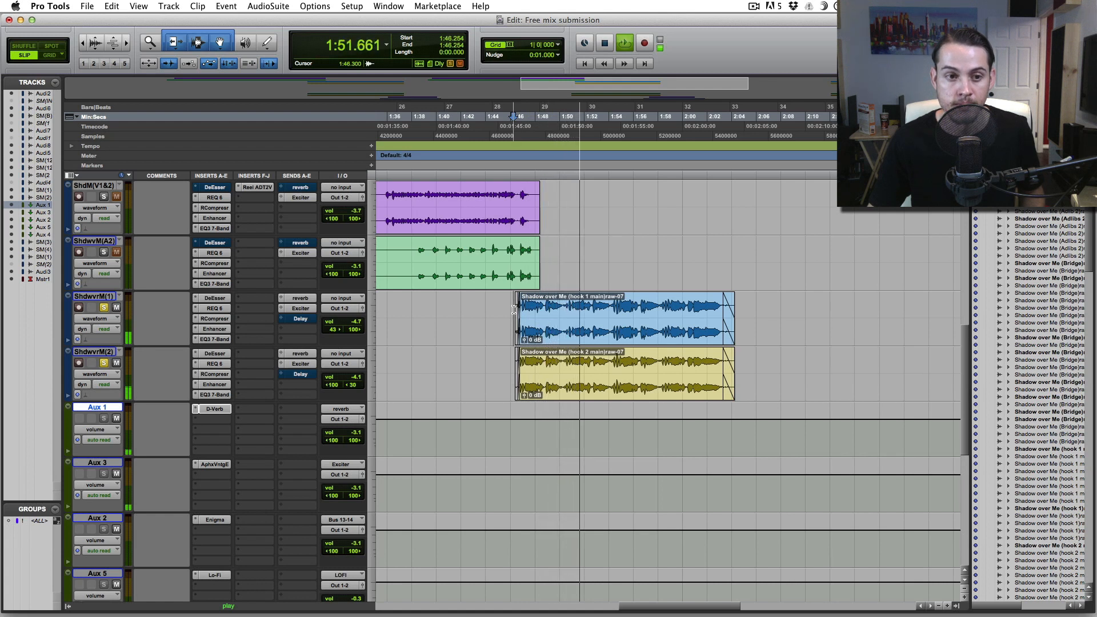
key("space")
- Load the Dark Mix mastering preset on Aux 3's Aphex exciter, then open Aux 4's EchoBoy delay
left_click(215, 464)
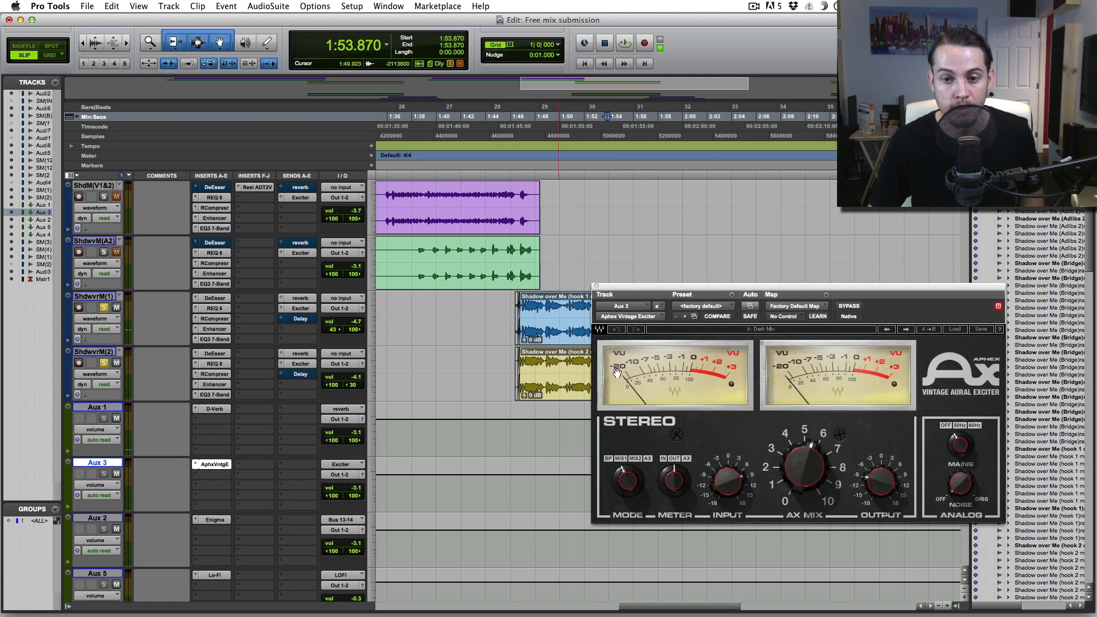
left_click_drag(798, 288, 770, 280)
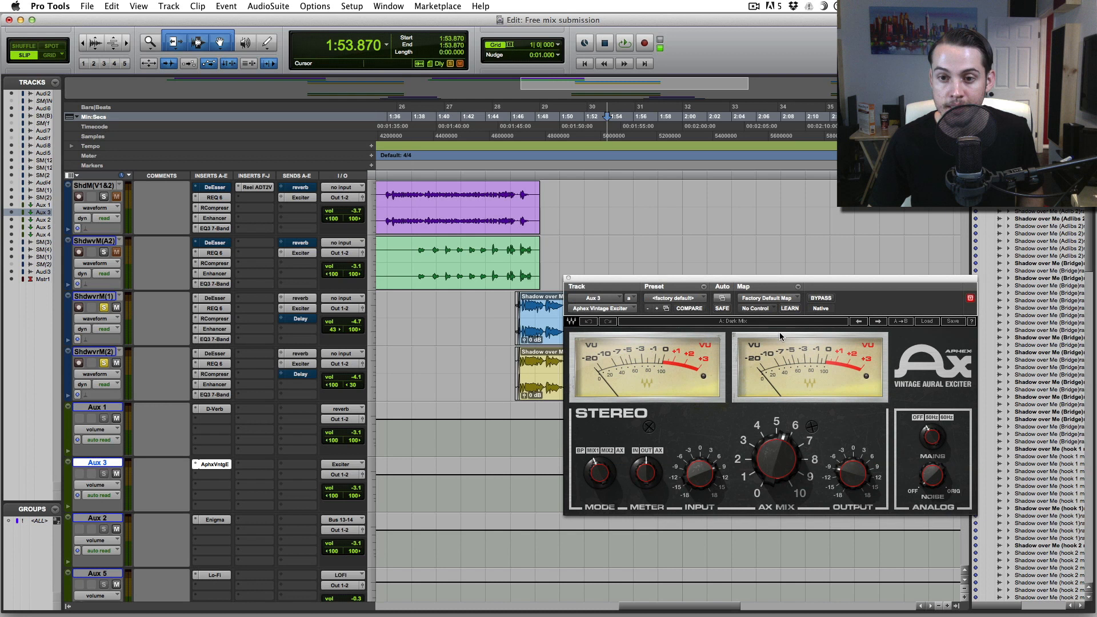
left_click(926, 321)
mouse_move(959, 395)
left_click(883, 395)
mouse_move(772, 465)
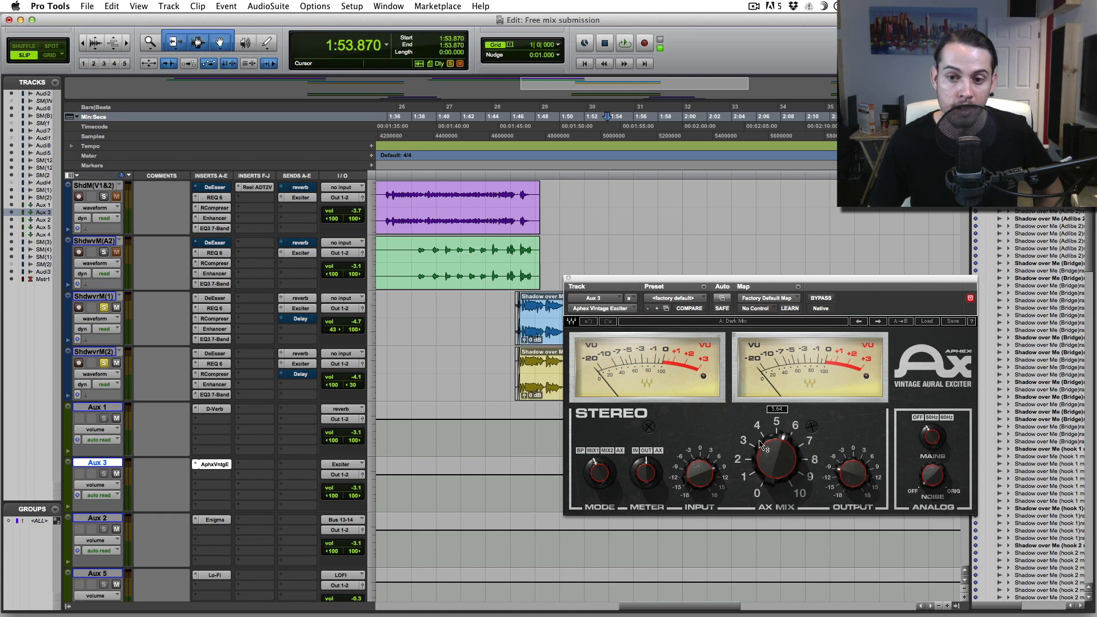
left_click(568, 280)
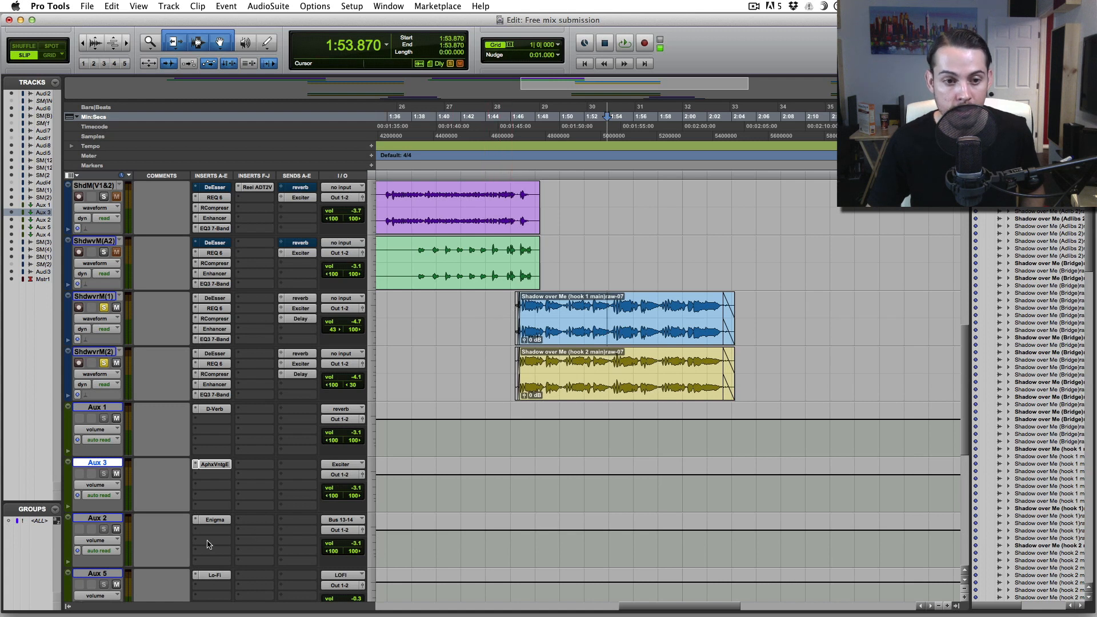
scroll(207, 545, "down", 3)
left_click(221, 465)
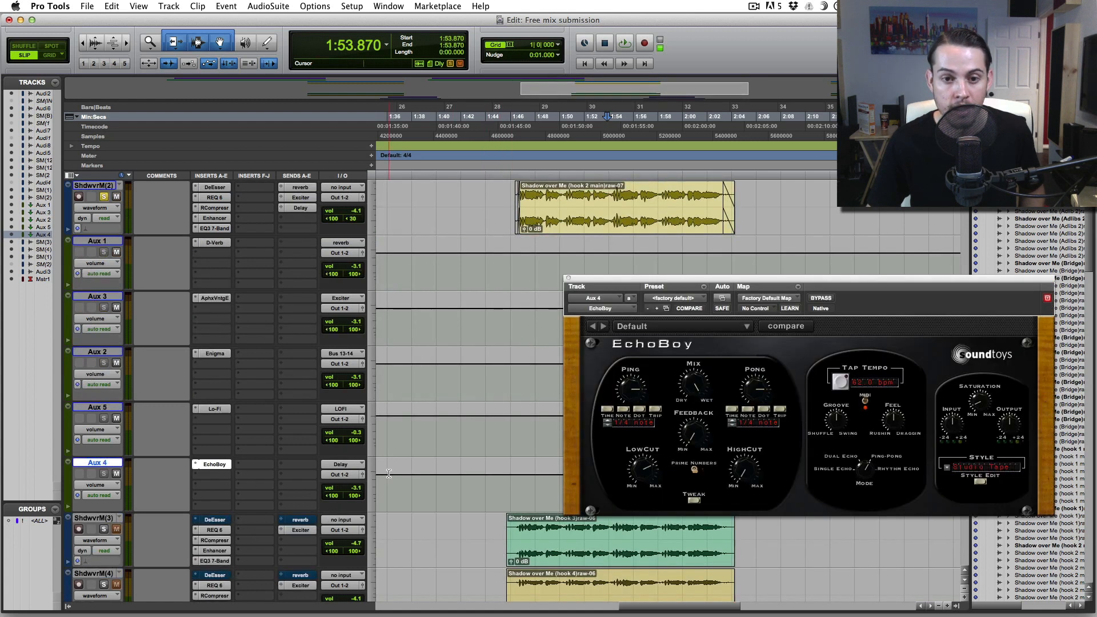
- Play the hook from 1:46.486 through the EchoBoy delay and close the EchoBoy window
scroll(389, 471, "up", 4)
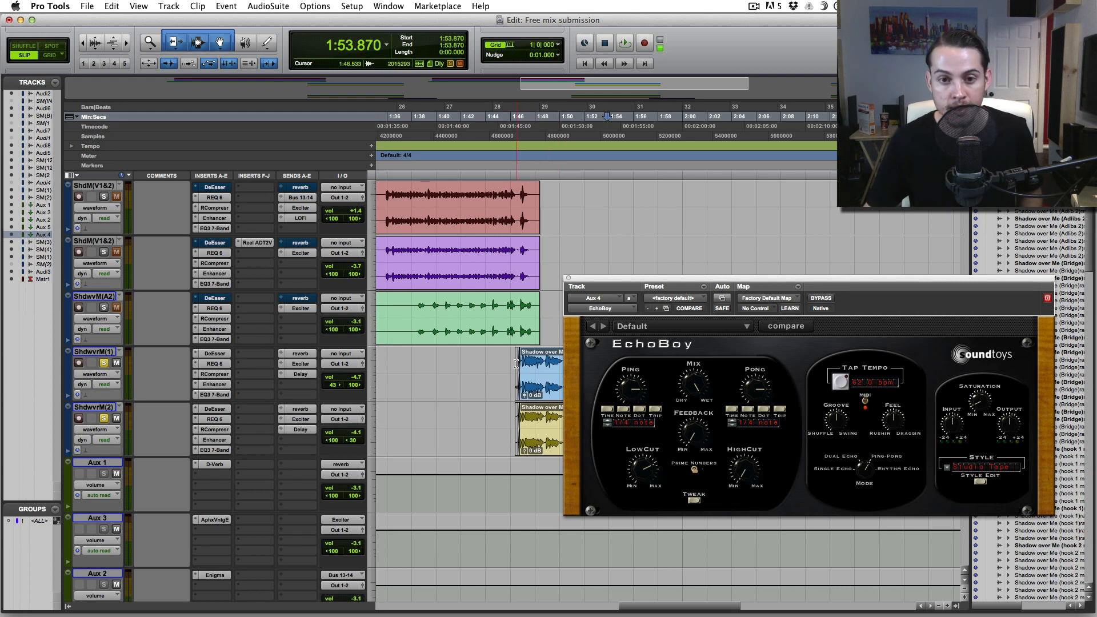
key("space")
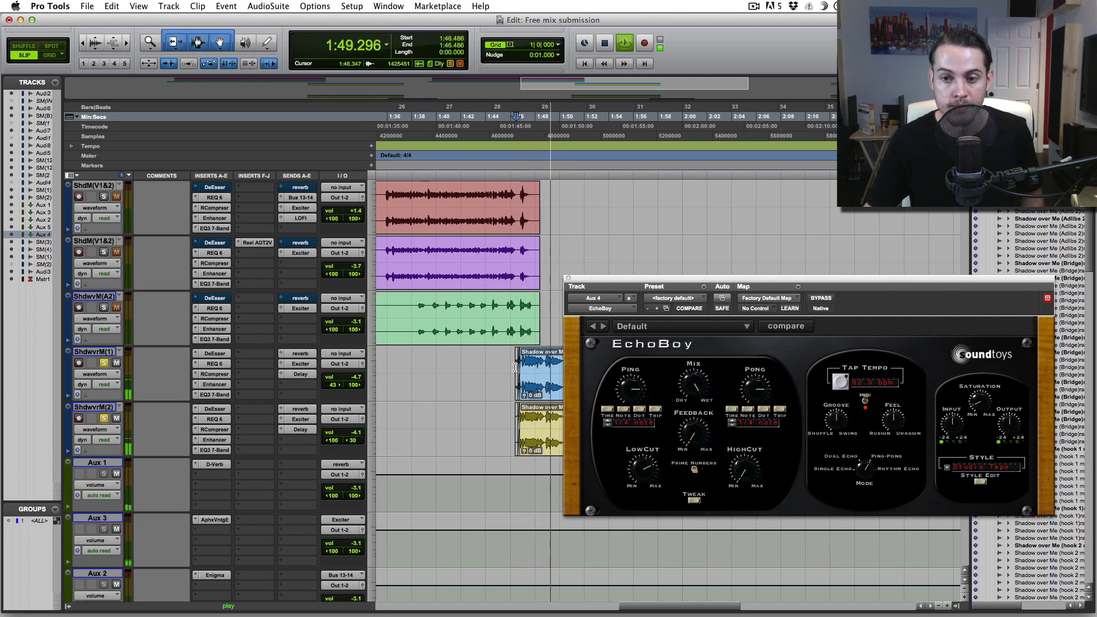
left_click(569, 280)
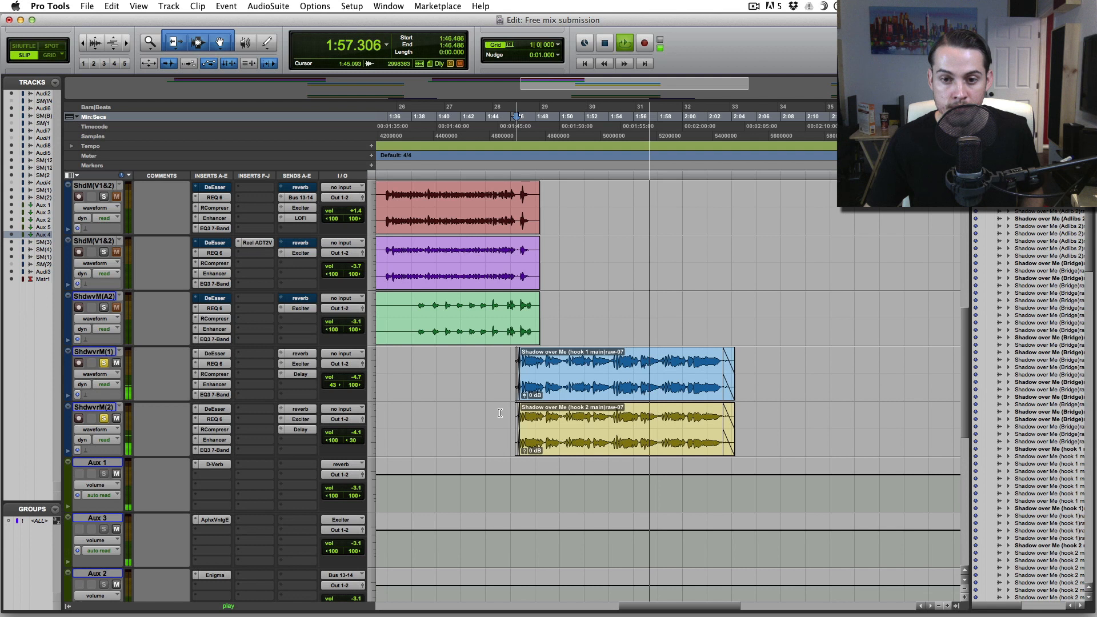
- Open hook 1's Delay send level and play the hook from around 1:46
key("space")
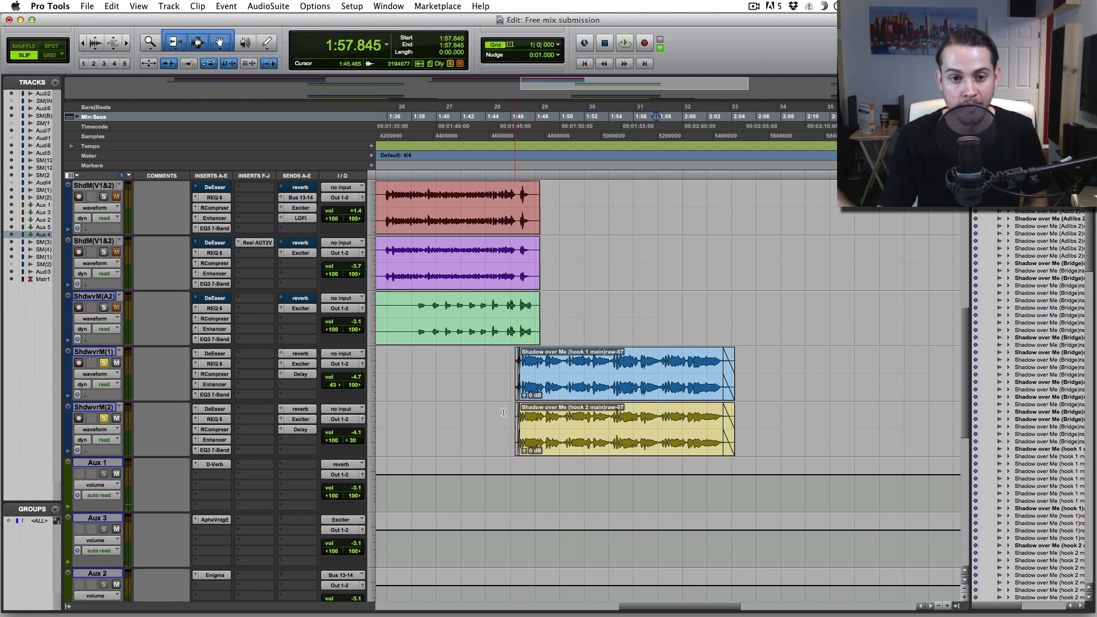
left_click(300, 374)
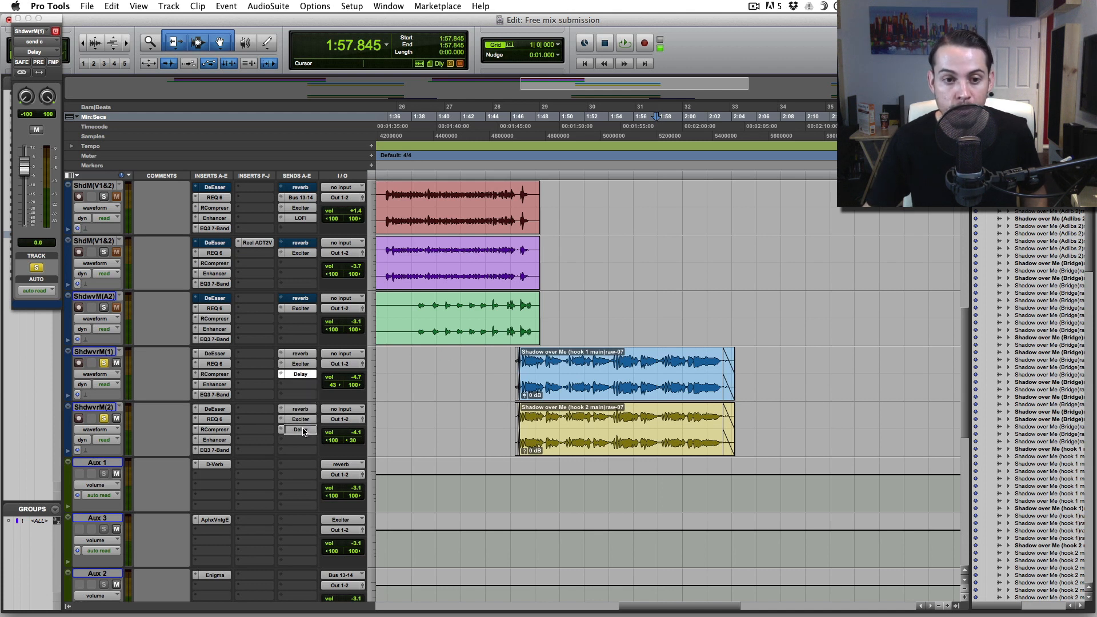
scroll(514, 365, "up", 1)
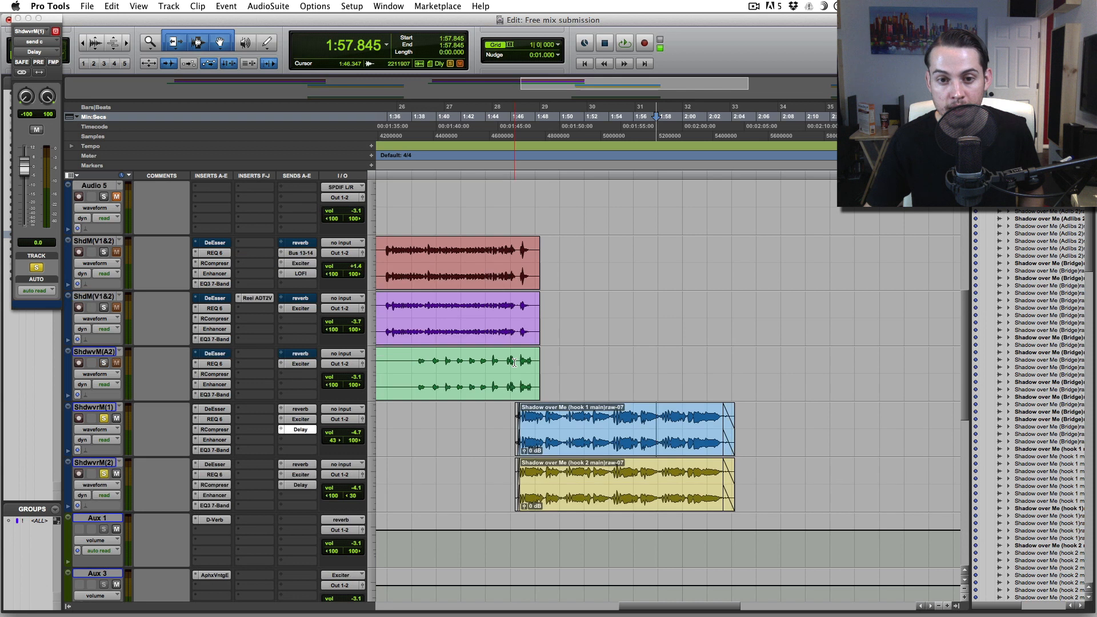
left_click(514, 365)
scroll(515, 365, "up", 1)
key("space")
scroll(523, 447, "down", 2)
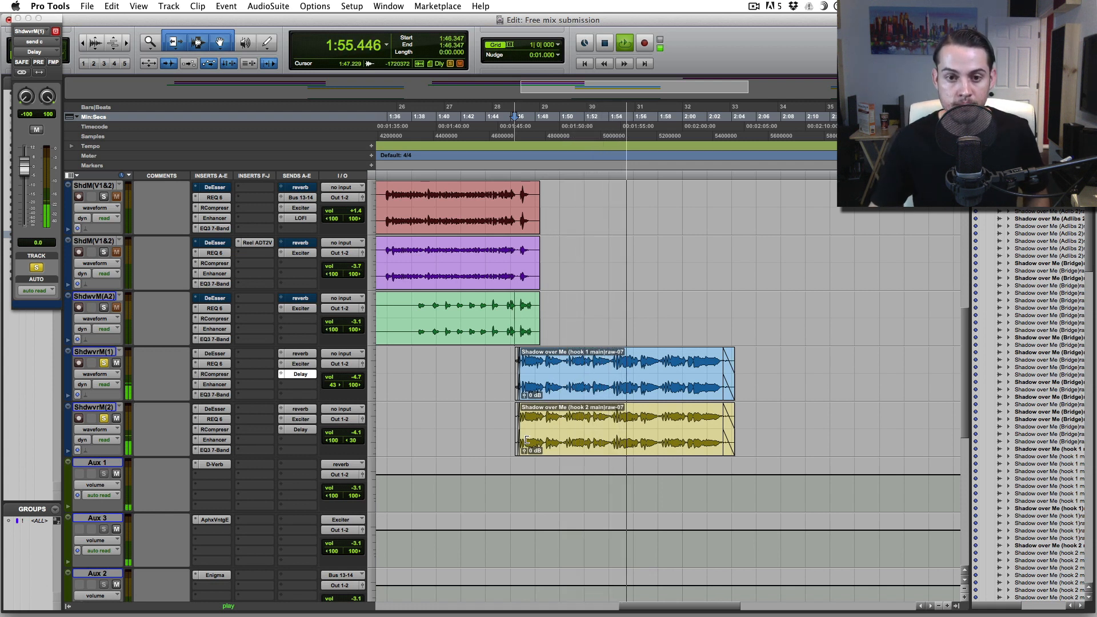
key("space")
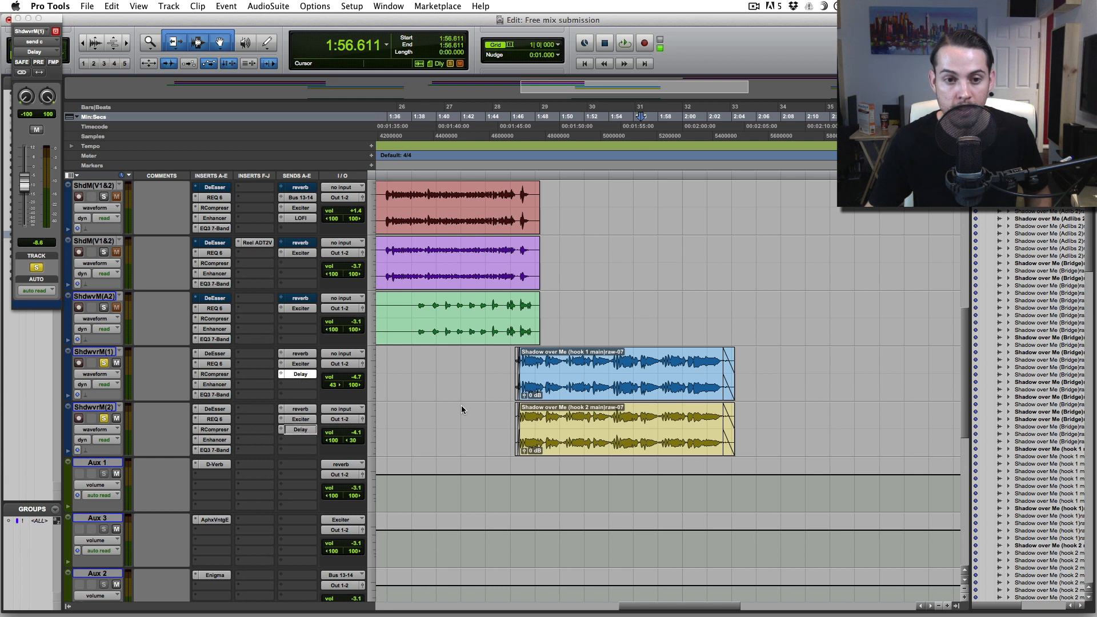
- Replay the hook from 1:46.254 to check the Delay send at -8.6 dB
left_click(512, 361)
key("space")
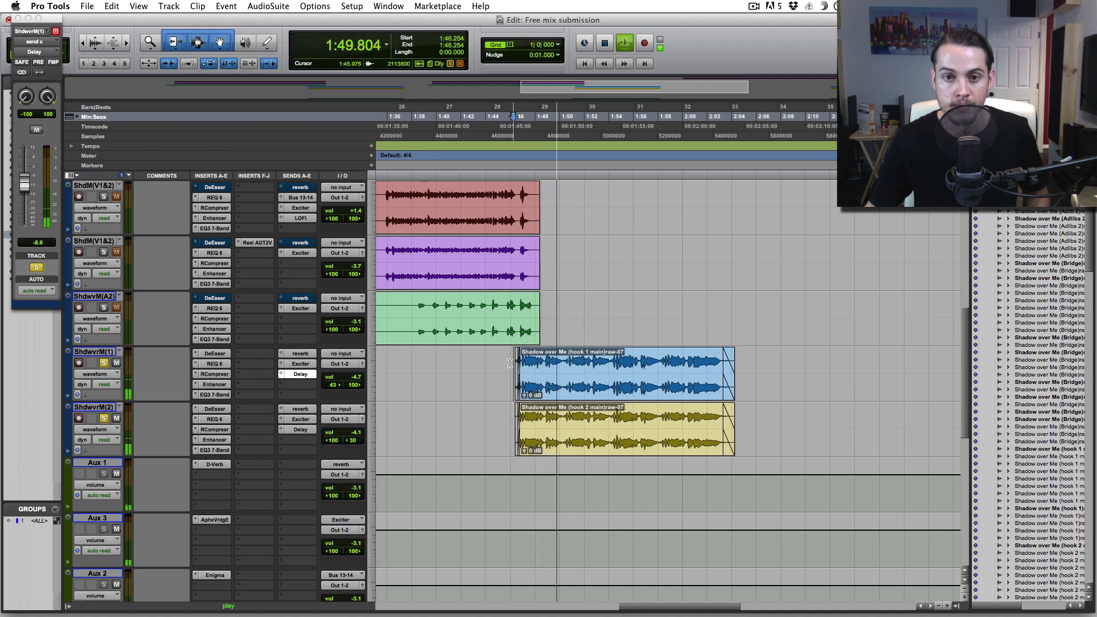
key("space")
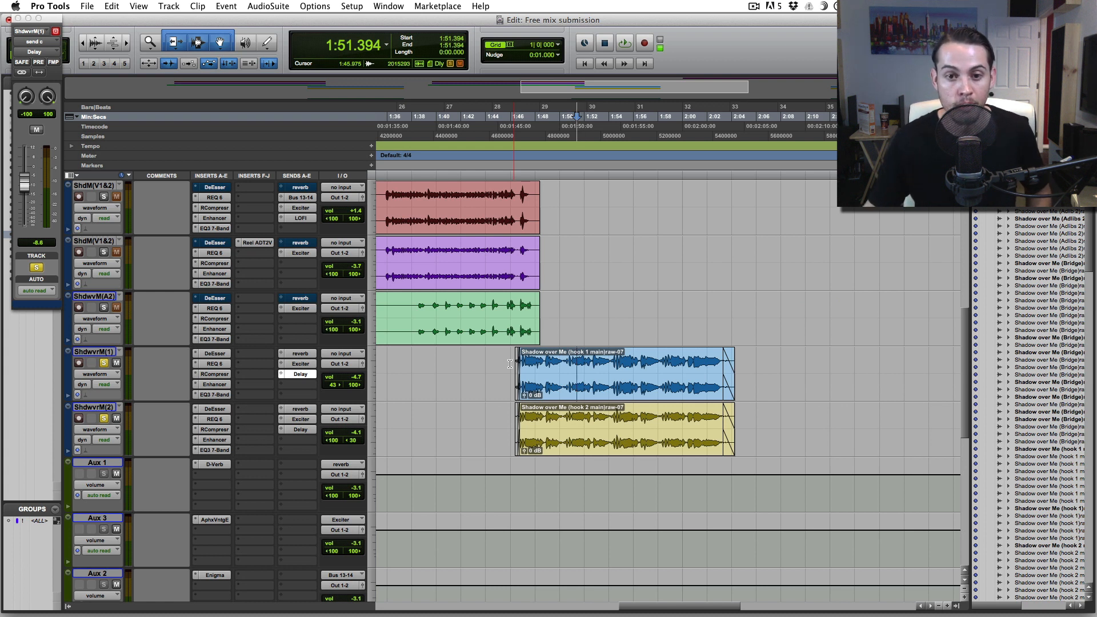
scroll(517, 362, "up", 3)
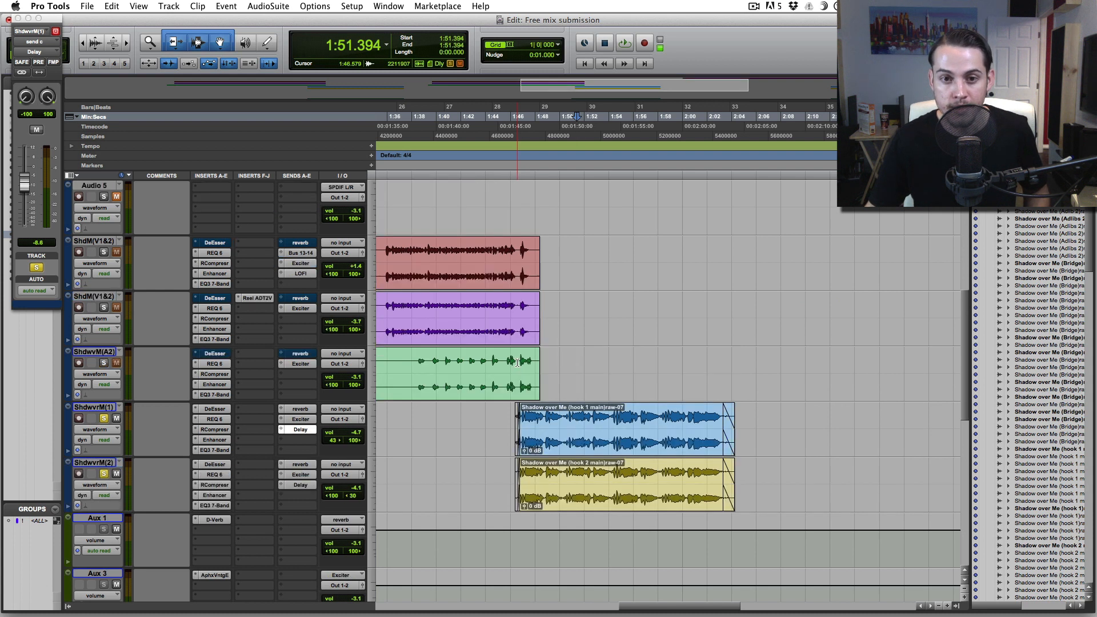
scroll(524, 239, "up", 3)
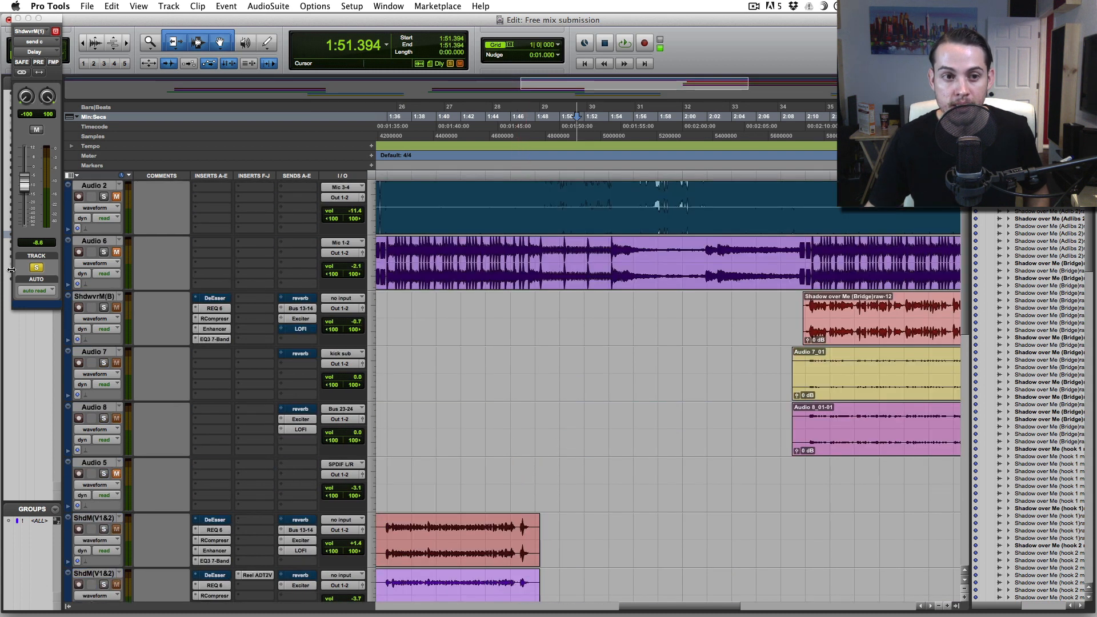
- Play the hook clips once more, then close hook 1's Delay send window
scroll(516, 372, "down", 7)
left_click(516, 372)
key("space")
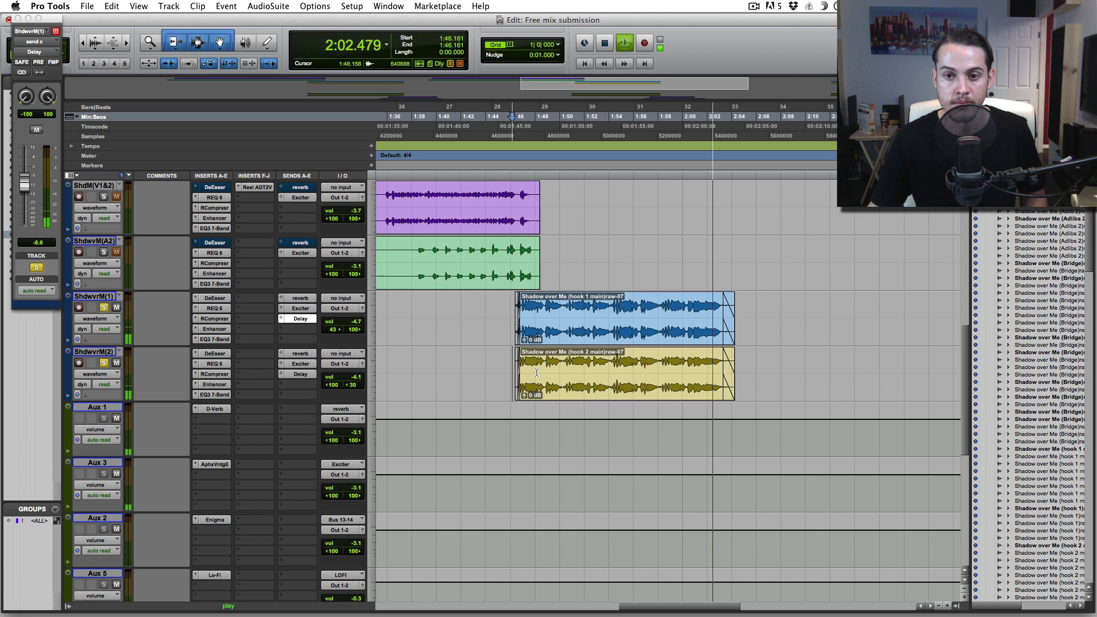
key("space")
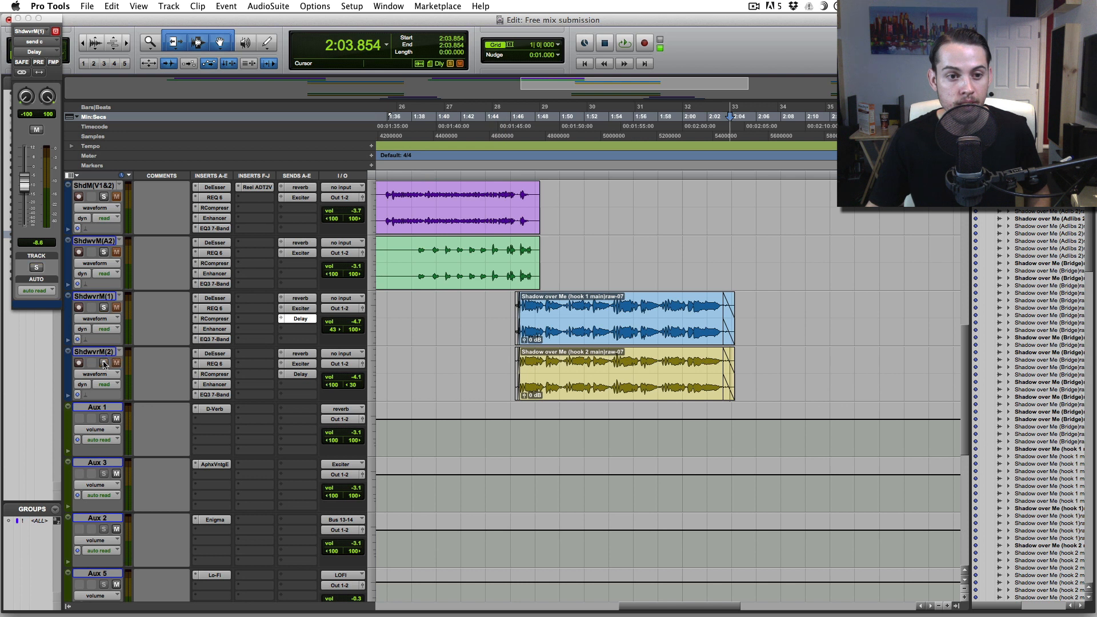
left_click(18, 19)
- At the bridge clip, show the bridge vocal's Bus 13-14 send (-17.5) and mute its reverb send
scroll(106, 252, "up", 10)
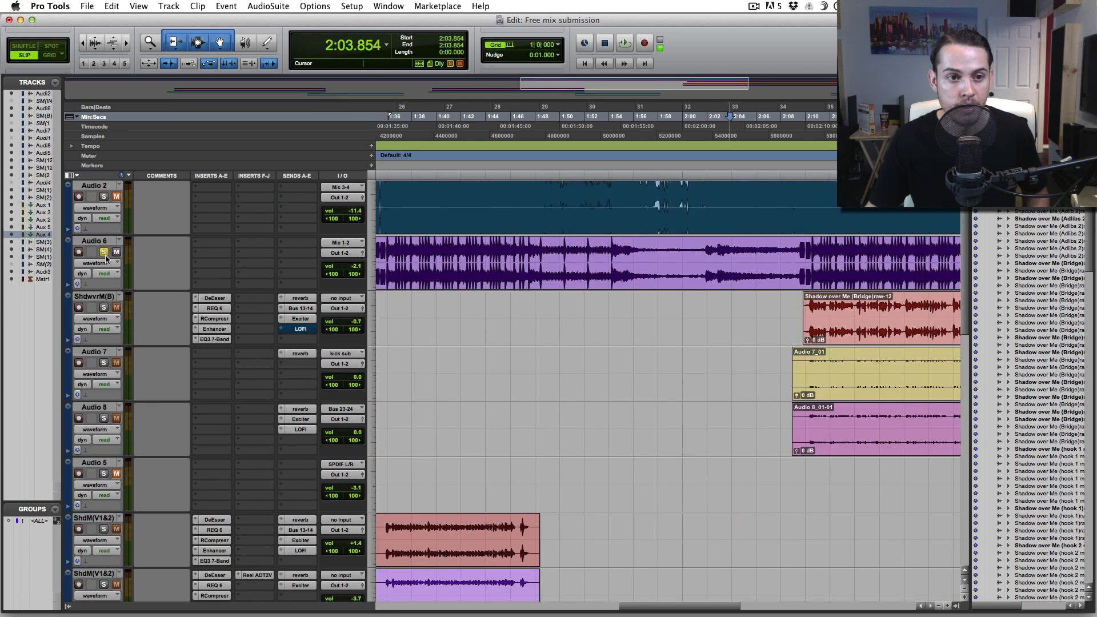
scroll(634, 383, "right", 10)
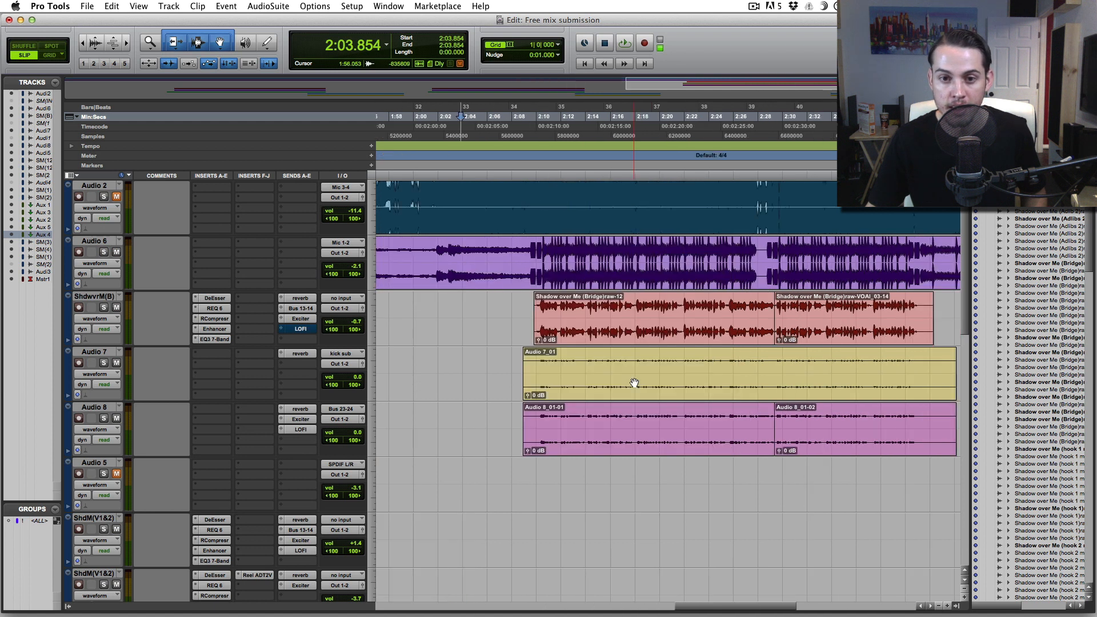
scroll(634, 382, "right", 5)
left_click(400, 310)
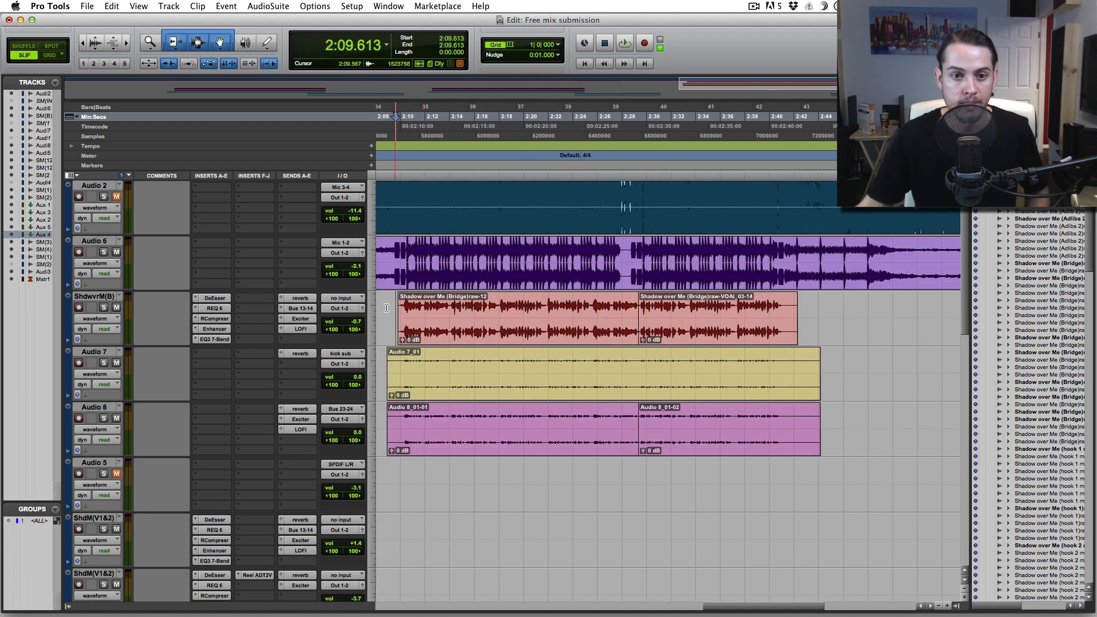
left_click(297, 308)
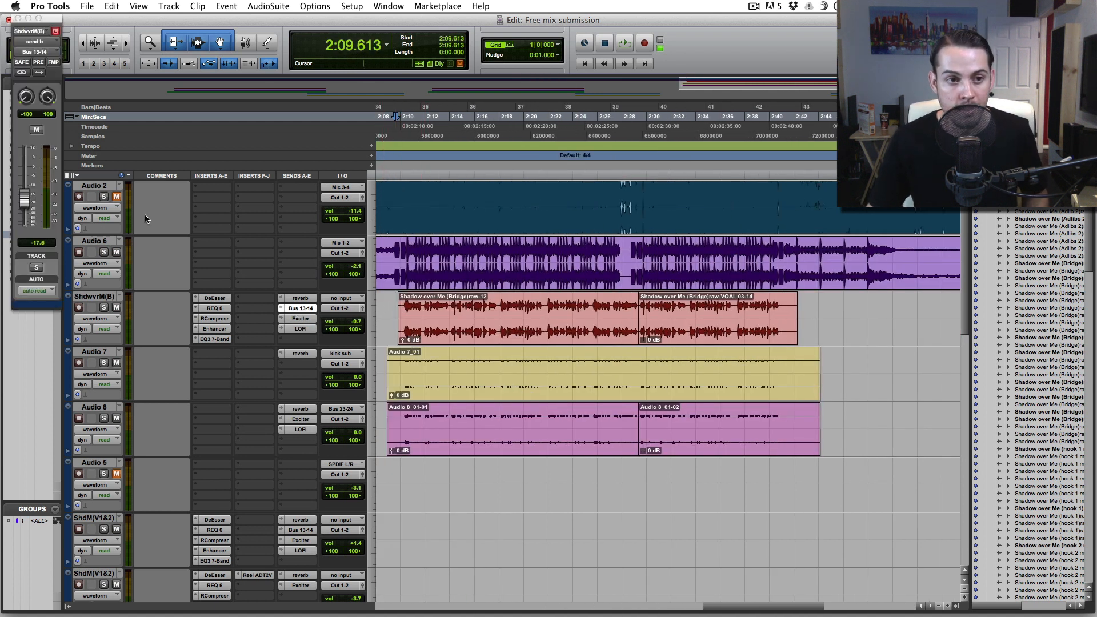
left_click(298, 299, "ctrl+super")
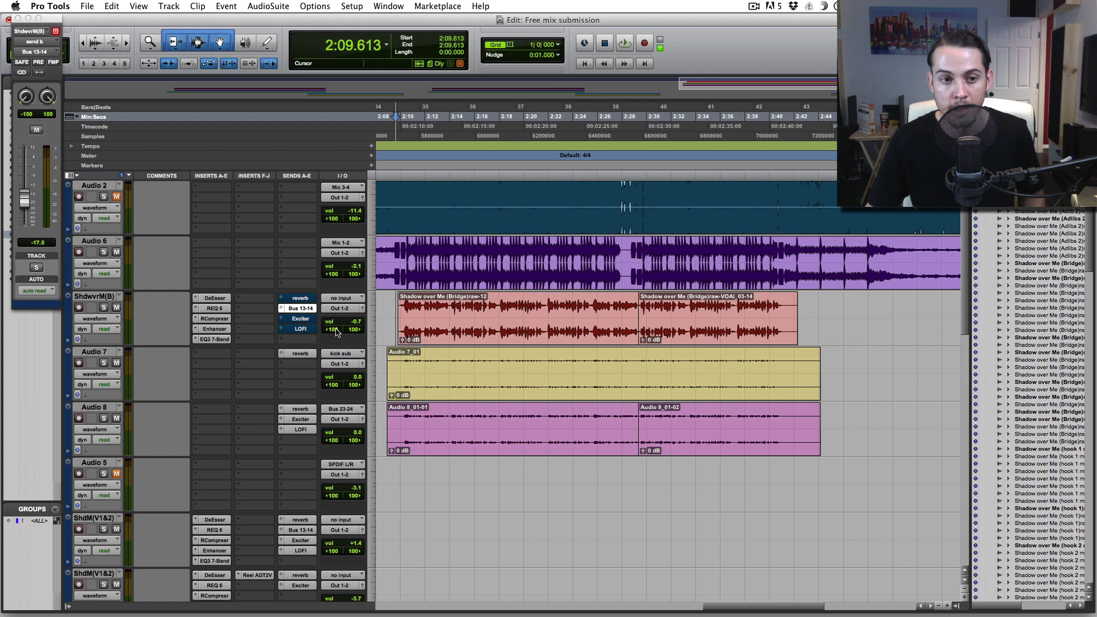
scroll(335, 331, "down", 10)
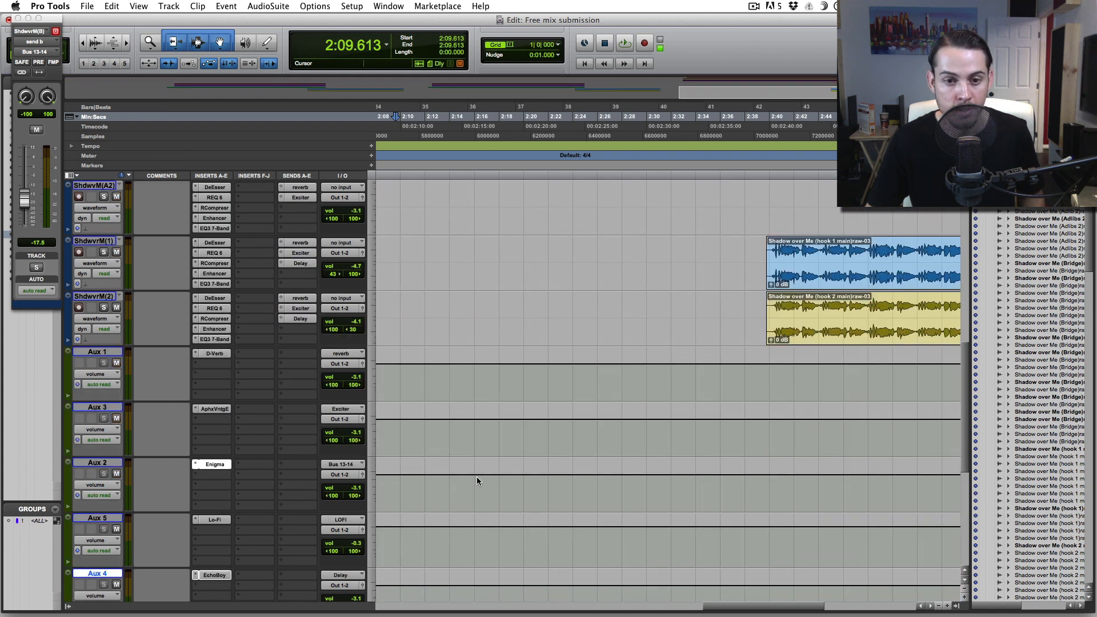
scroll(477, 478, "up", 6)
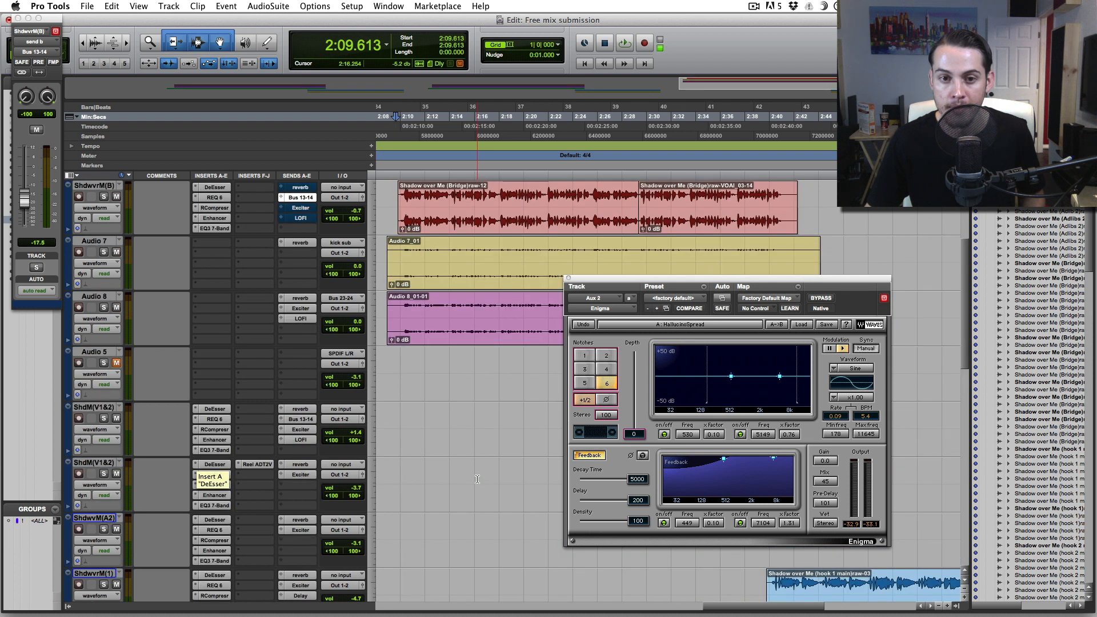
- While playing the bridge, set its Bus 13-14 Enigma send to -8.3 dB and solo the bridge track
scroll(477, 478, "up", 2)
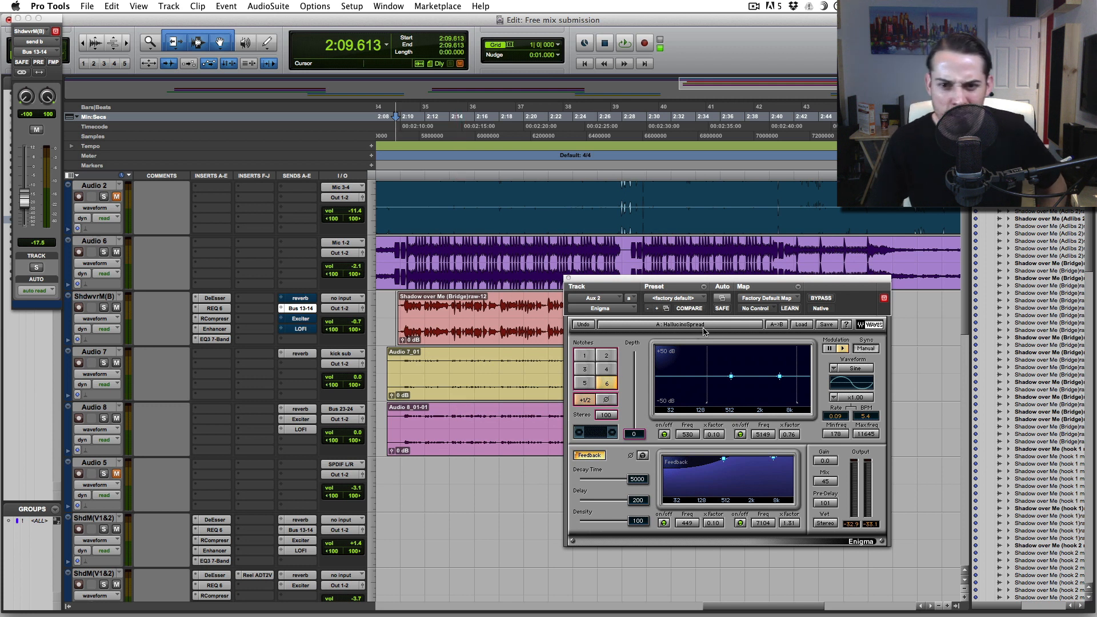
left_click(396, 309)
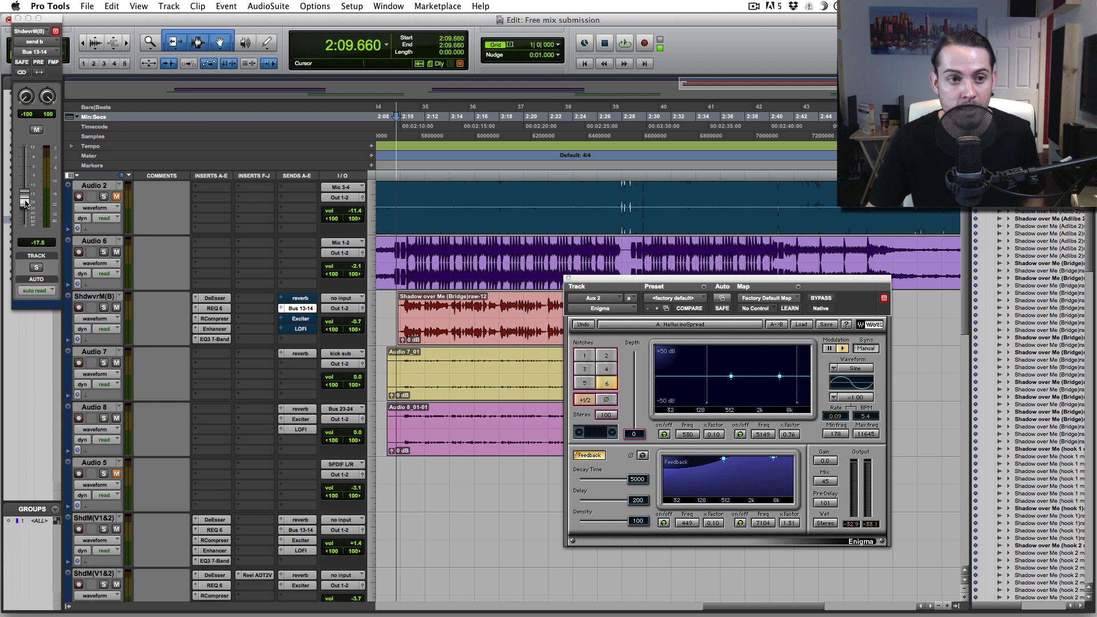
key("space")
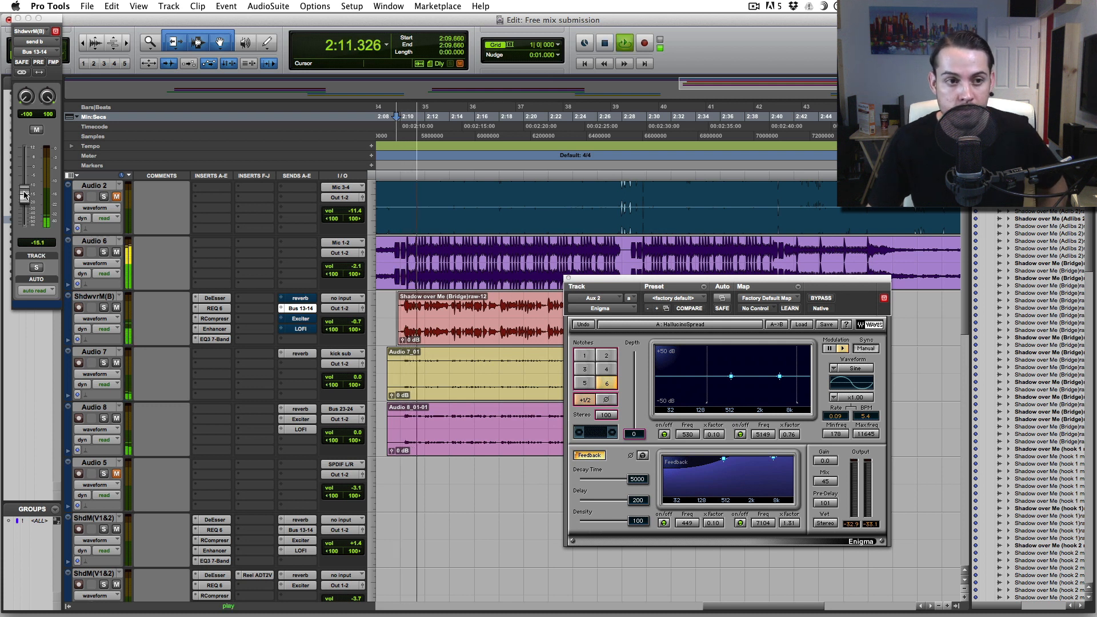
left_click_drag(24, 194, 24, 178)
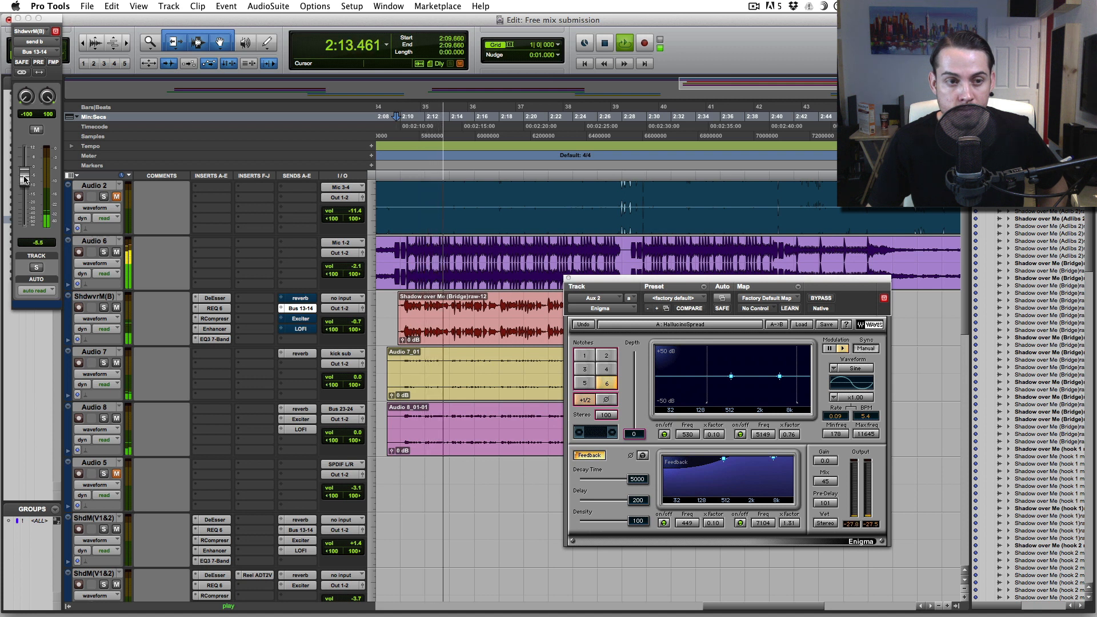
left_click(103, 307)
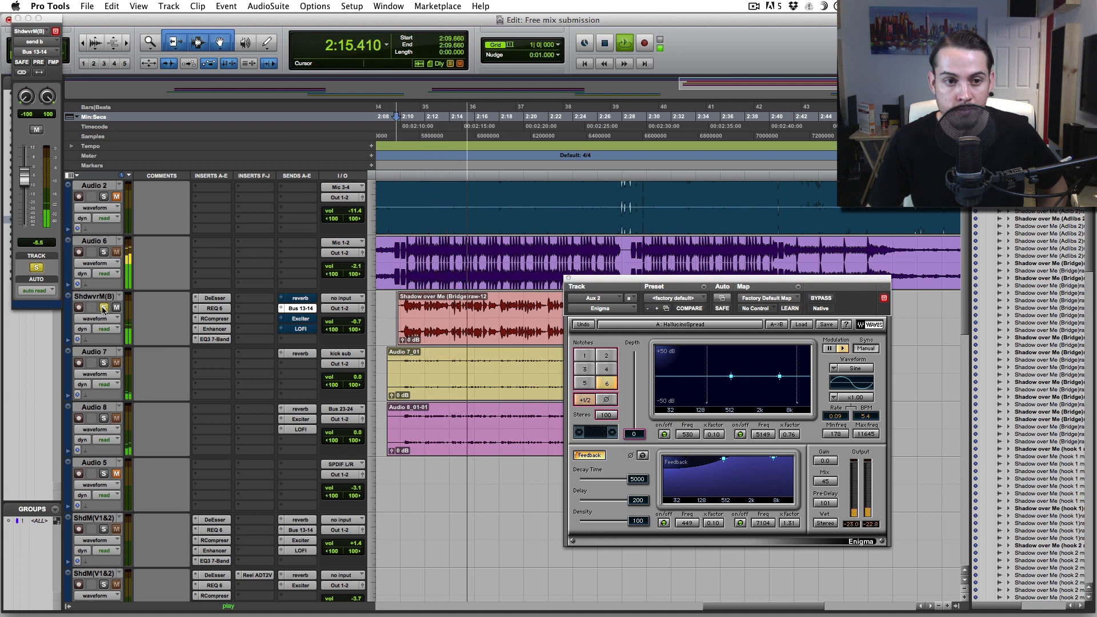
left_click_drag(23, 189, 23, 192)
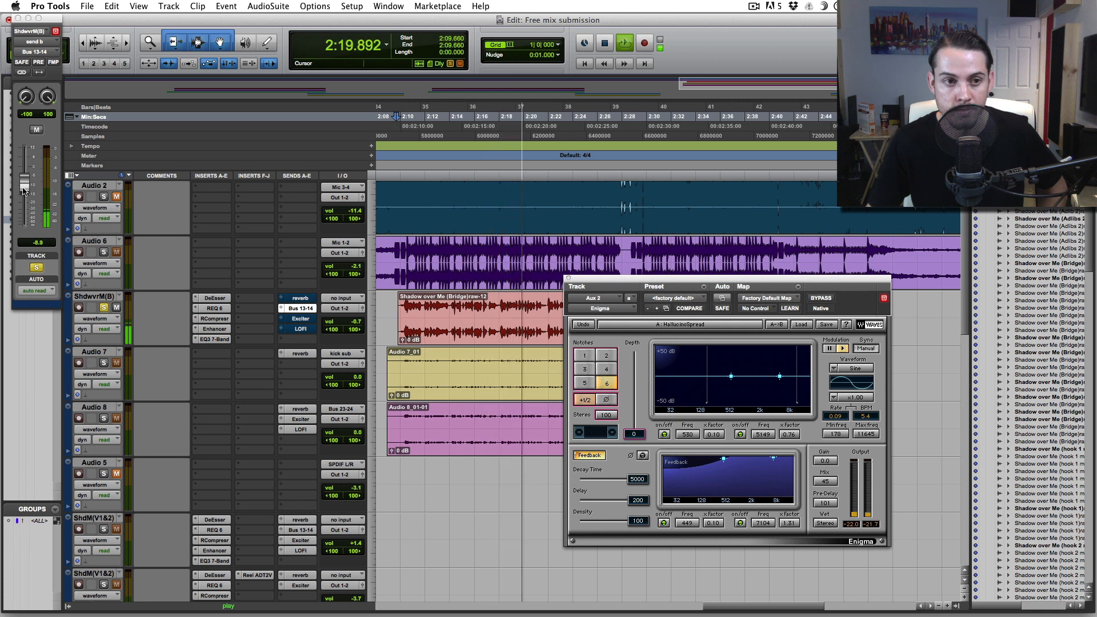
key("space")
left_click(396, 306)
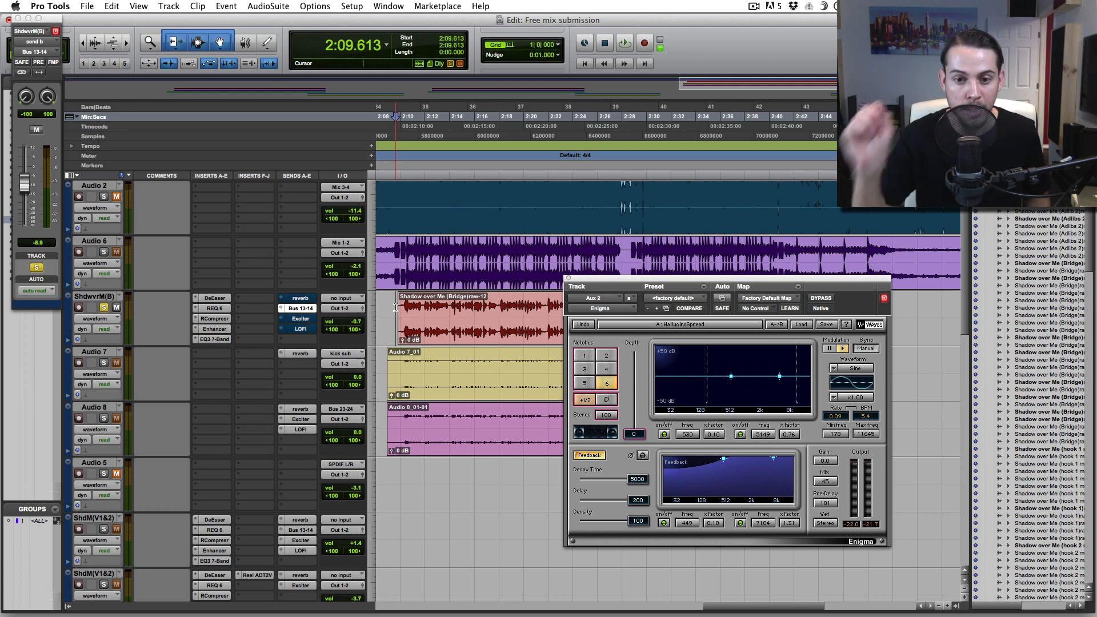
scroll(394, 302, "down", 4)
scroll(400, 300, "up", 4)
scroll(400, 299, "left", 3)
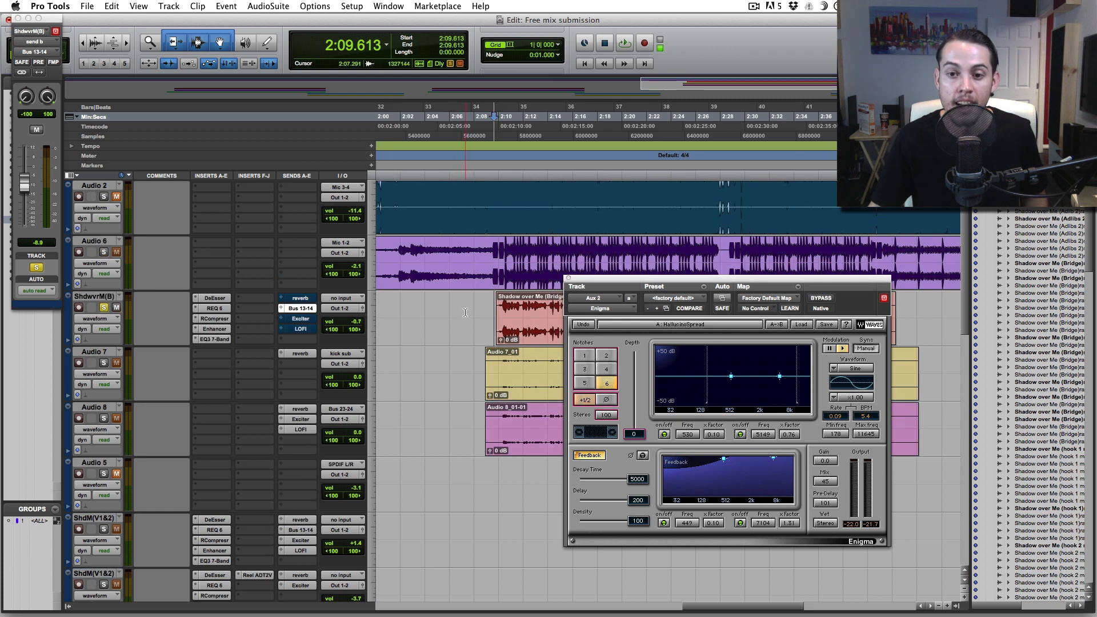
- Play the bridge and lower its Bus 13-14 Enigma send to -17.1
left_click(492, 308)
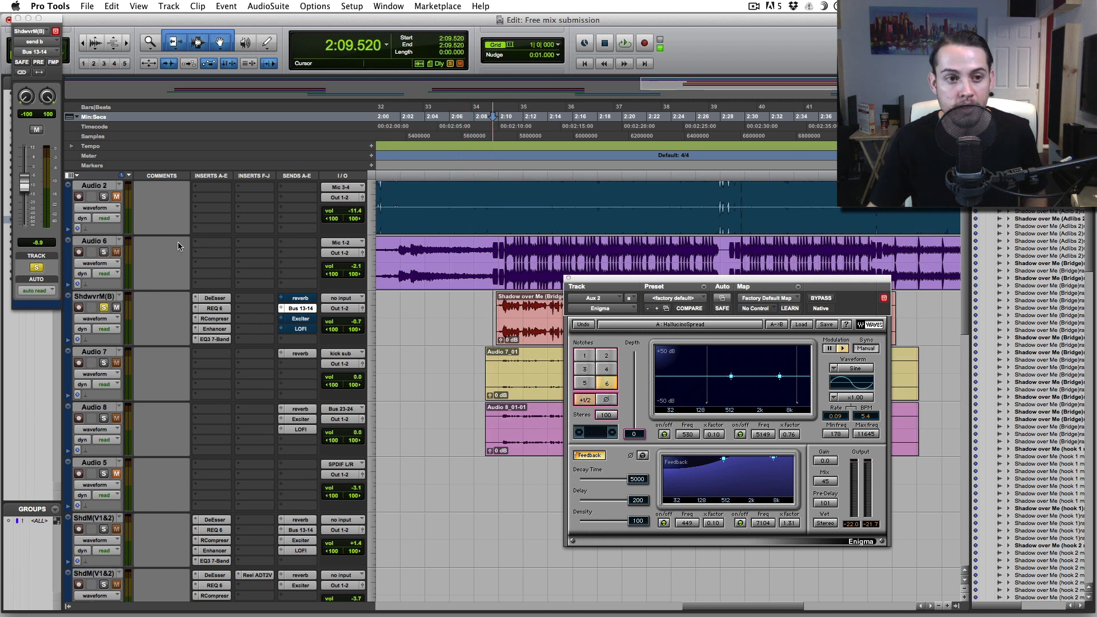
key("space")
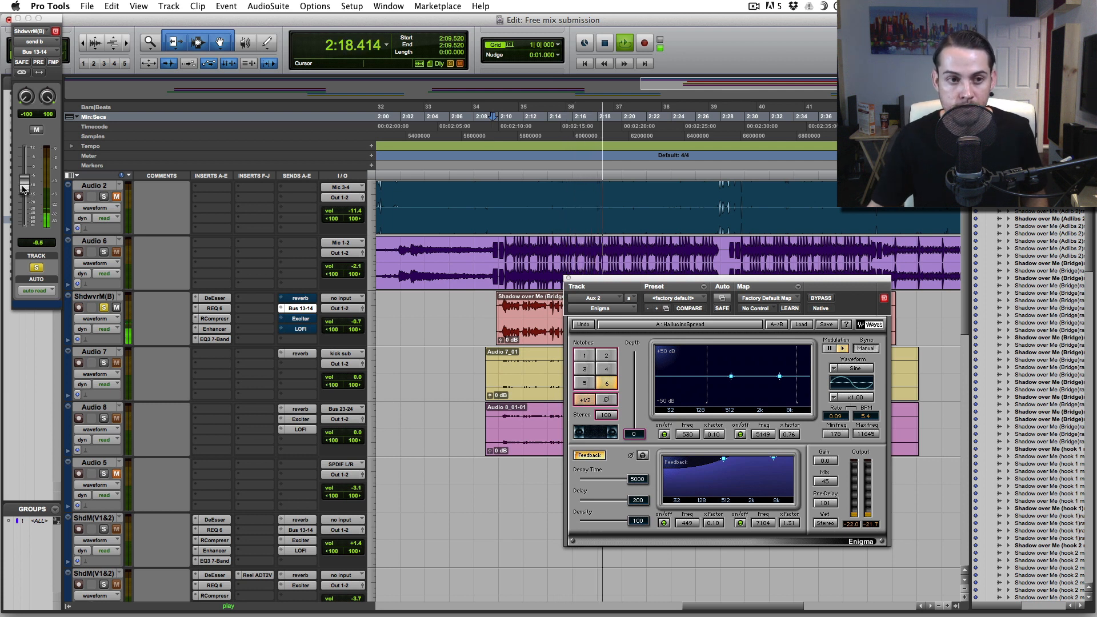
left_click_drag(24, 190, 24, 202)
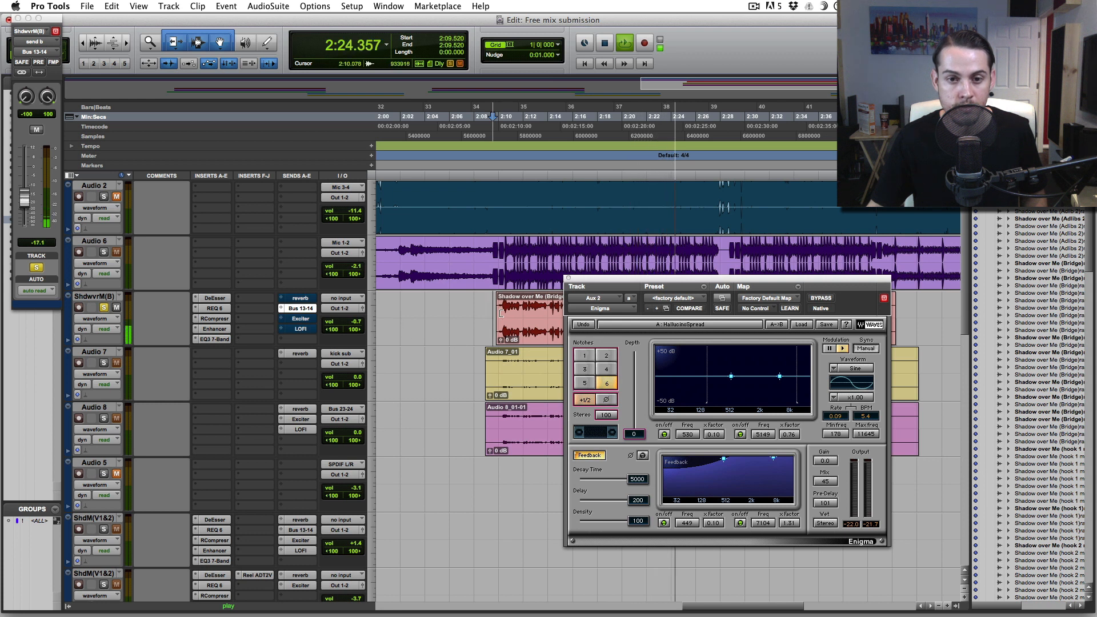
key("space")
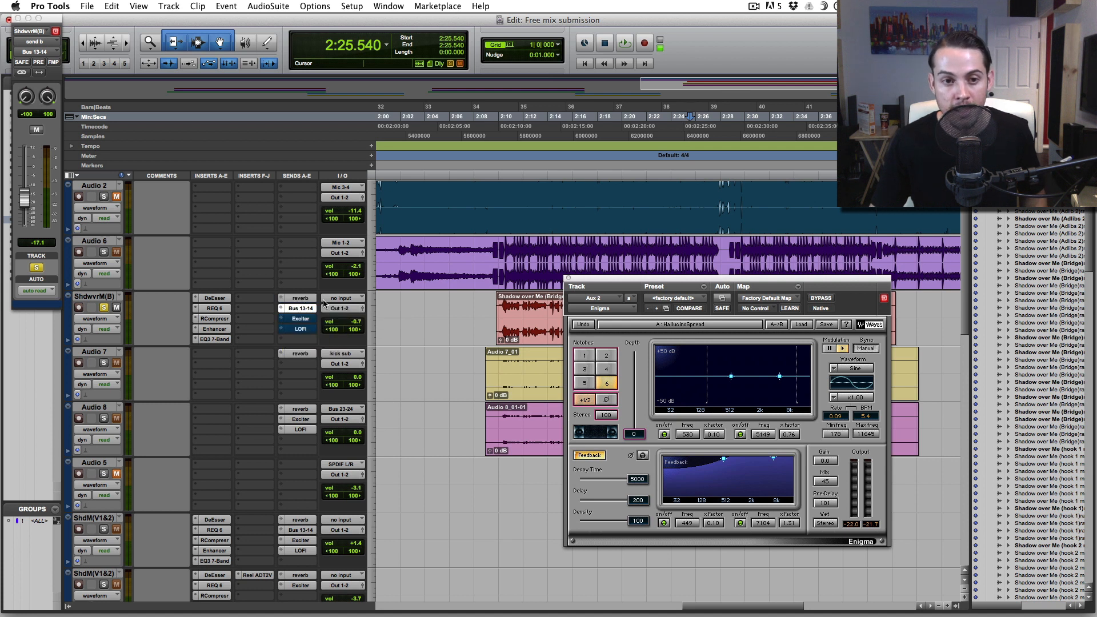
- Replay the bridge from 2:09.567 twice to check the -17.1 Enigma send
left_click(495, 307)
key("space")
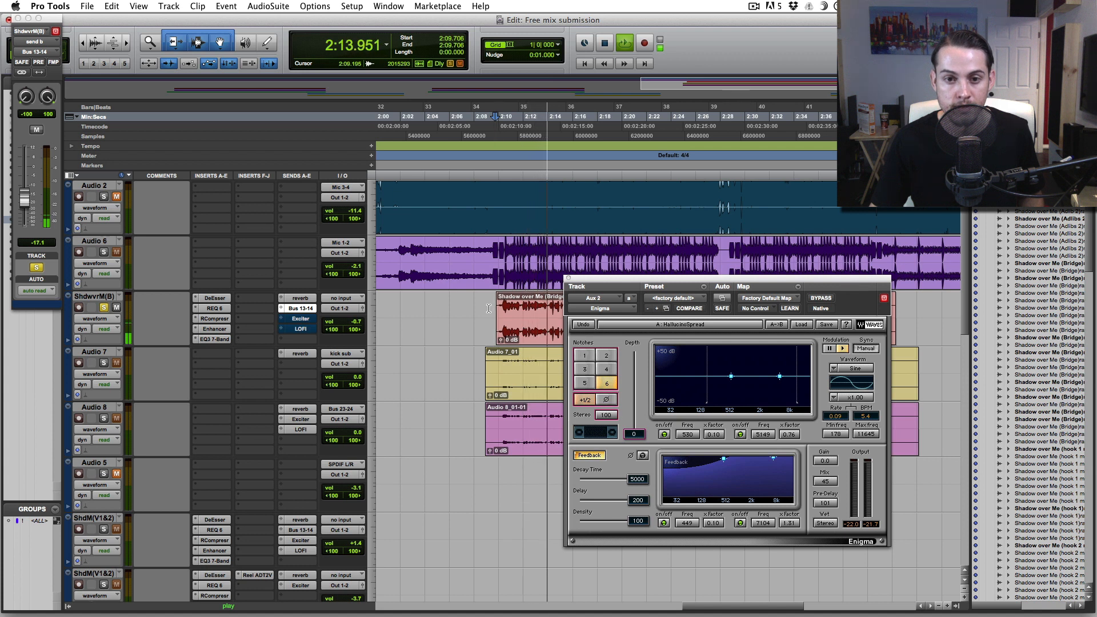
key("space")
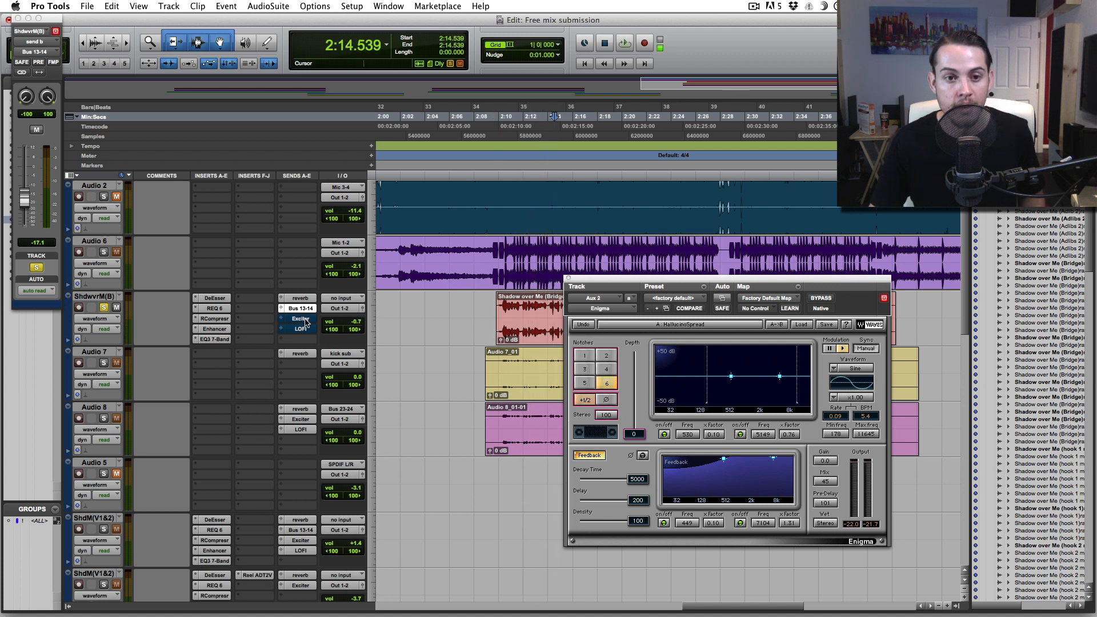
left_click(493, 304)
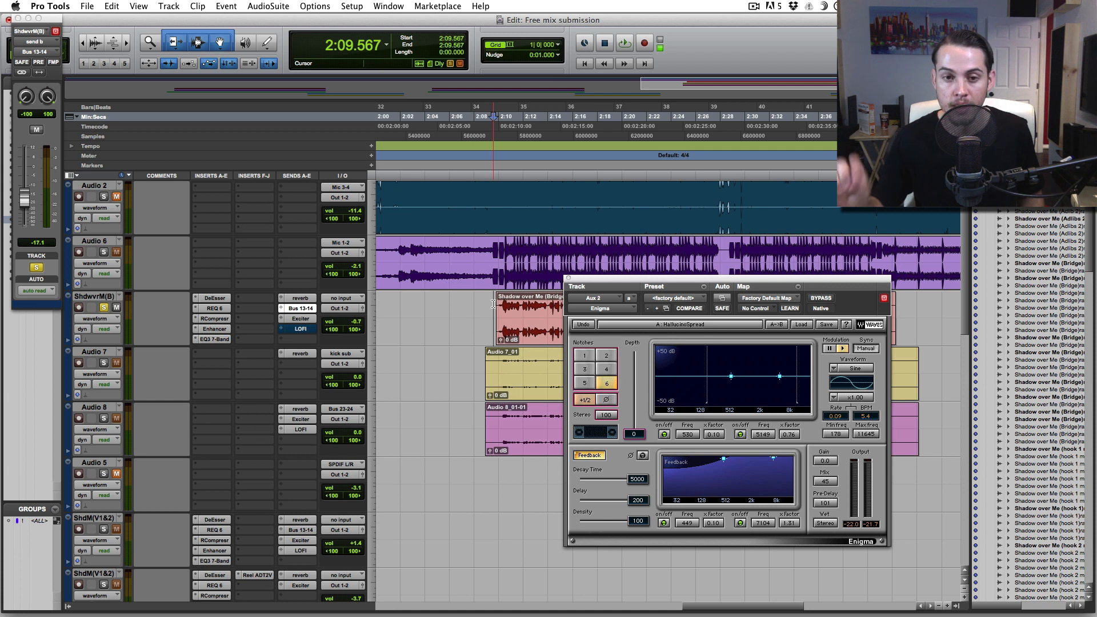
key("space")
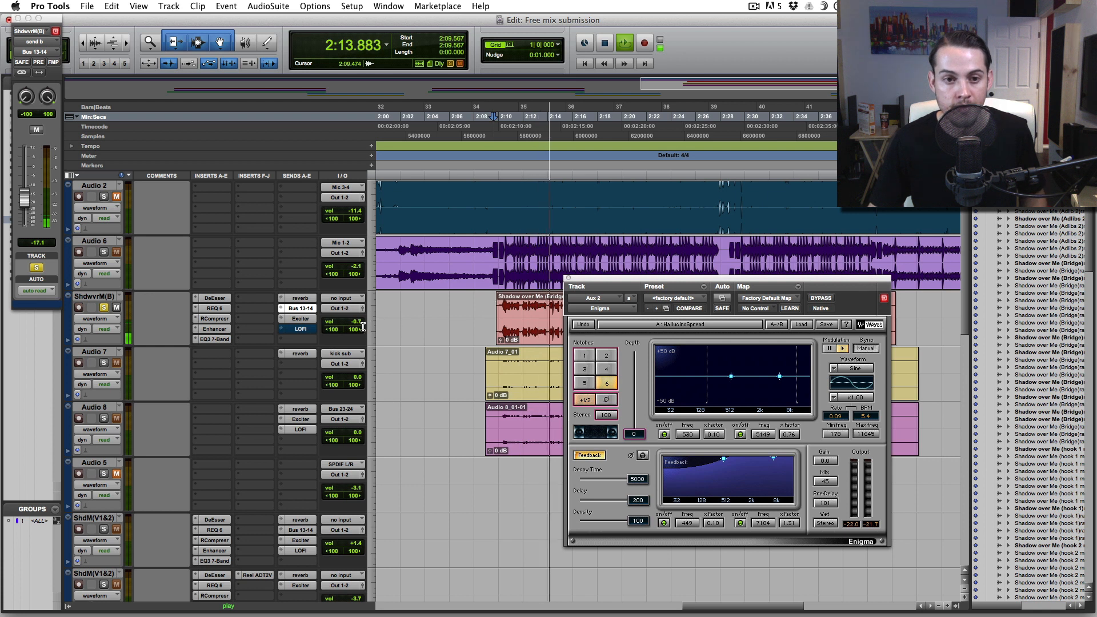
key("space")
- Show the bridge vocal's LOFI send and open Aux 5's Lo-Fi plugin at 33075 Hz
left_click(304, 331)
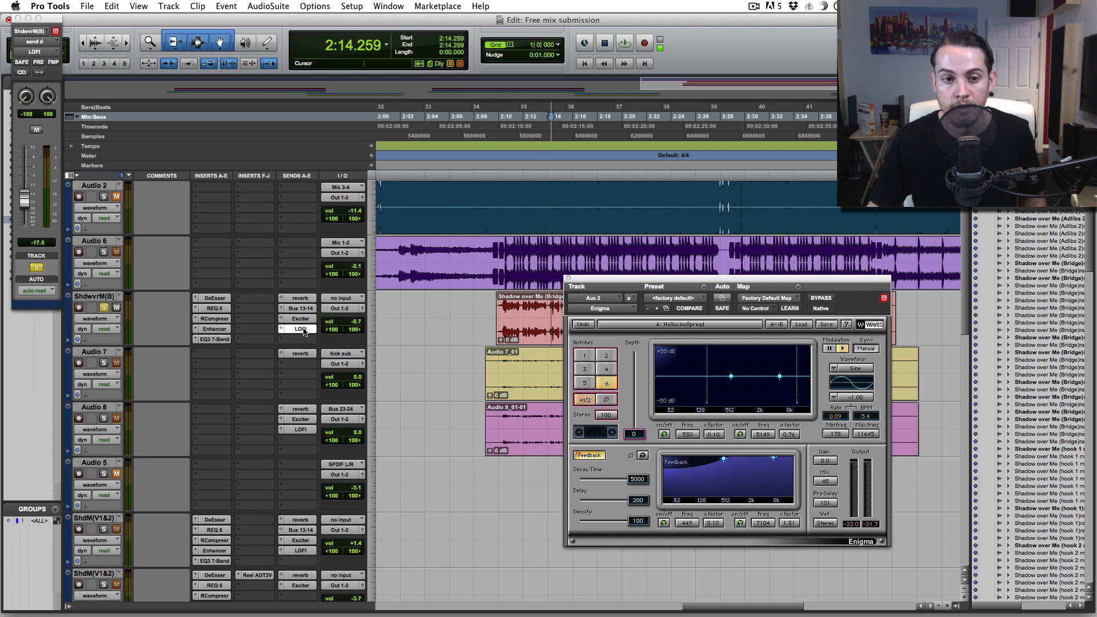
scroll(426, 457, "down", 2)
scroll(426, 457, "down", 10)
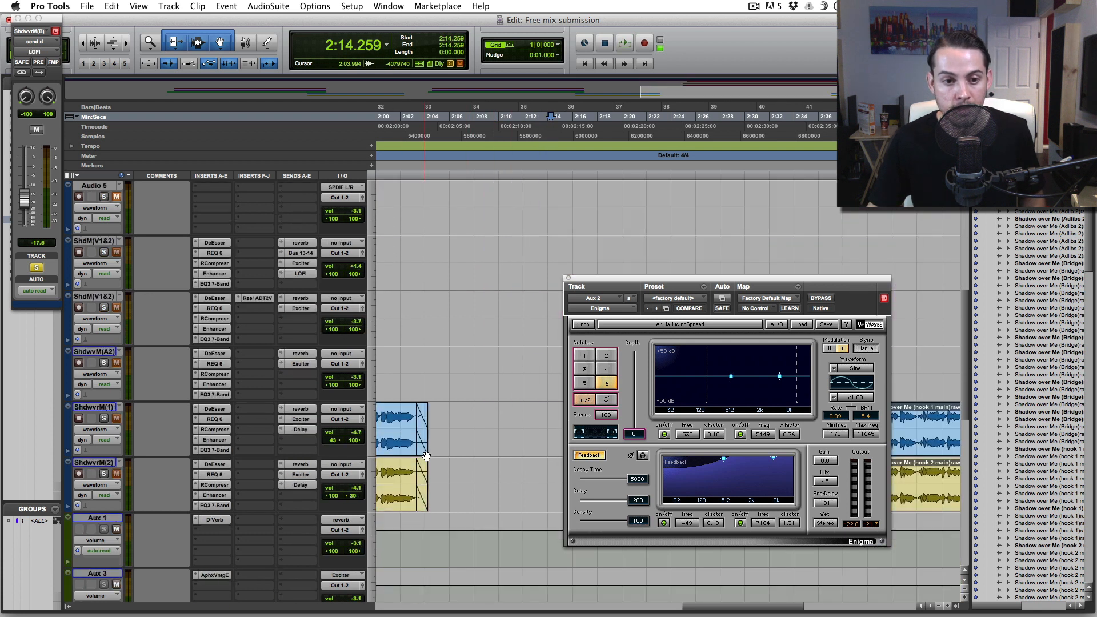
scroll(212, 420, "down", 3)
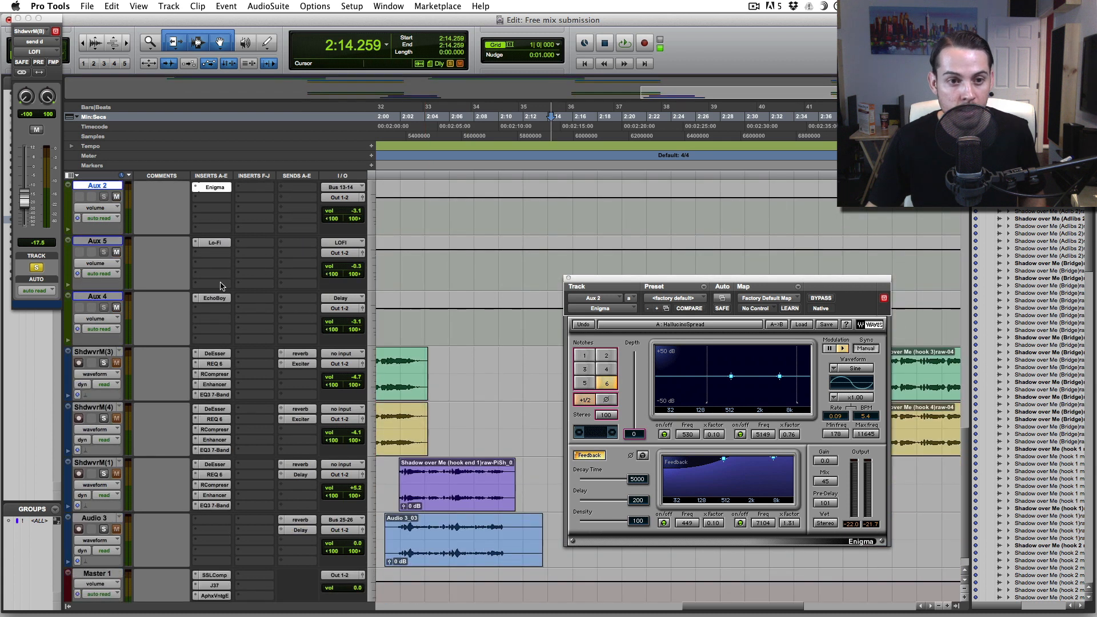
left_click(214, 243)
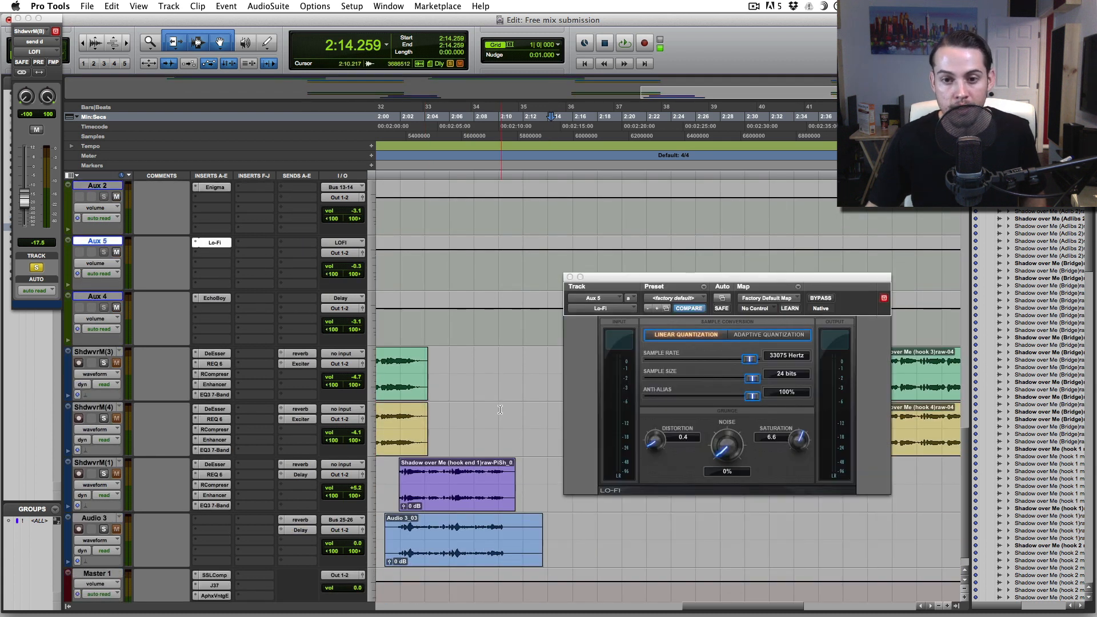
scroll(457, 411, "up", 10)
scroll(500, 409, "up", 10)
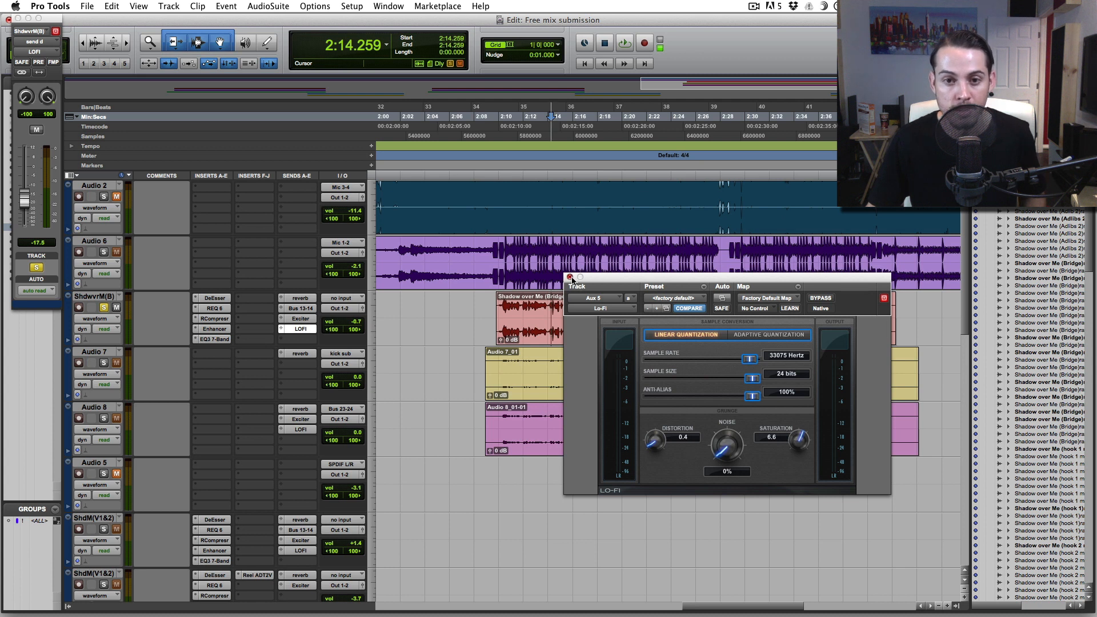
left_click_drag(602, 281, 564, 365)
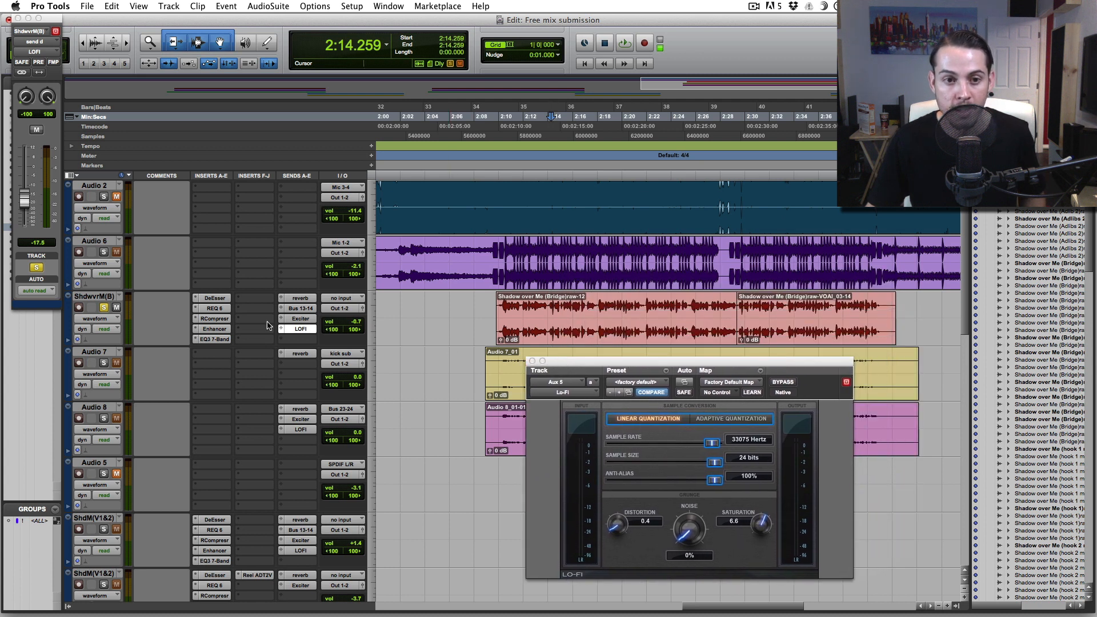
- Rebalance the bridge's LOFI send to -16.8 during playback and close the send window
left_click_drag(302, 322, 301, 302)
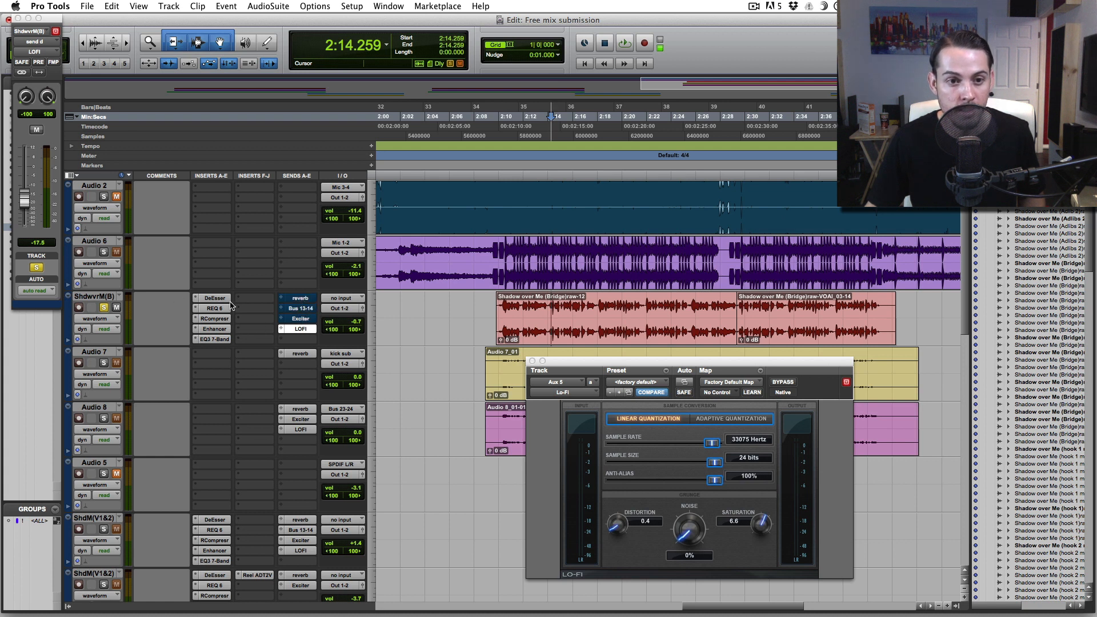
key("space")
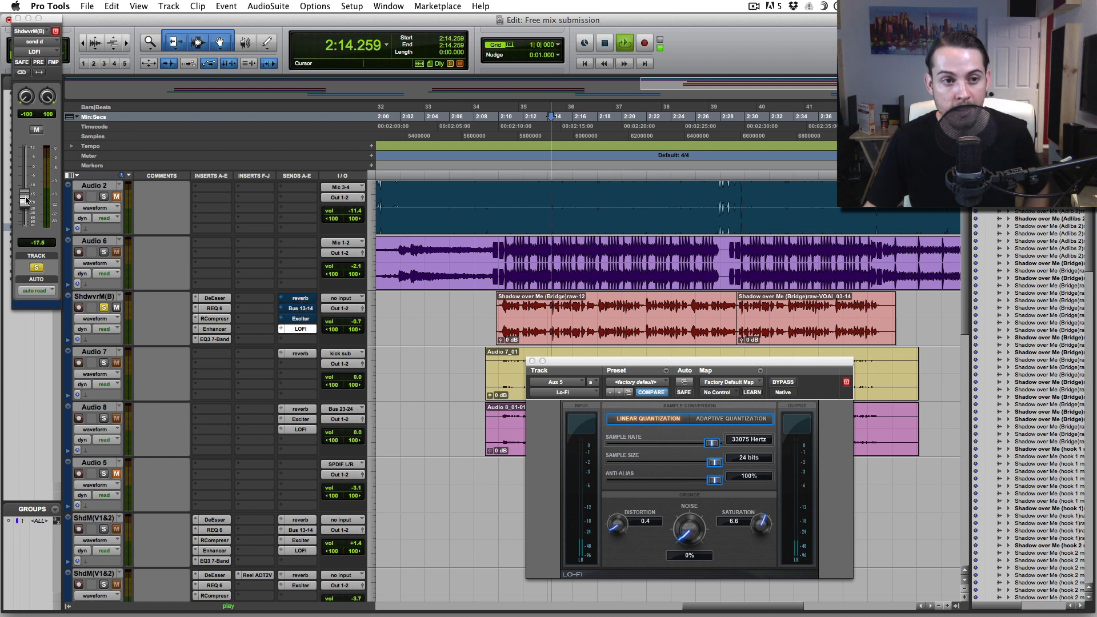
left_click_drag(27, 198, 25, 175)
key("space")
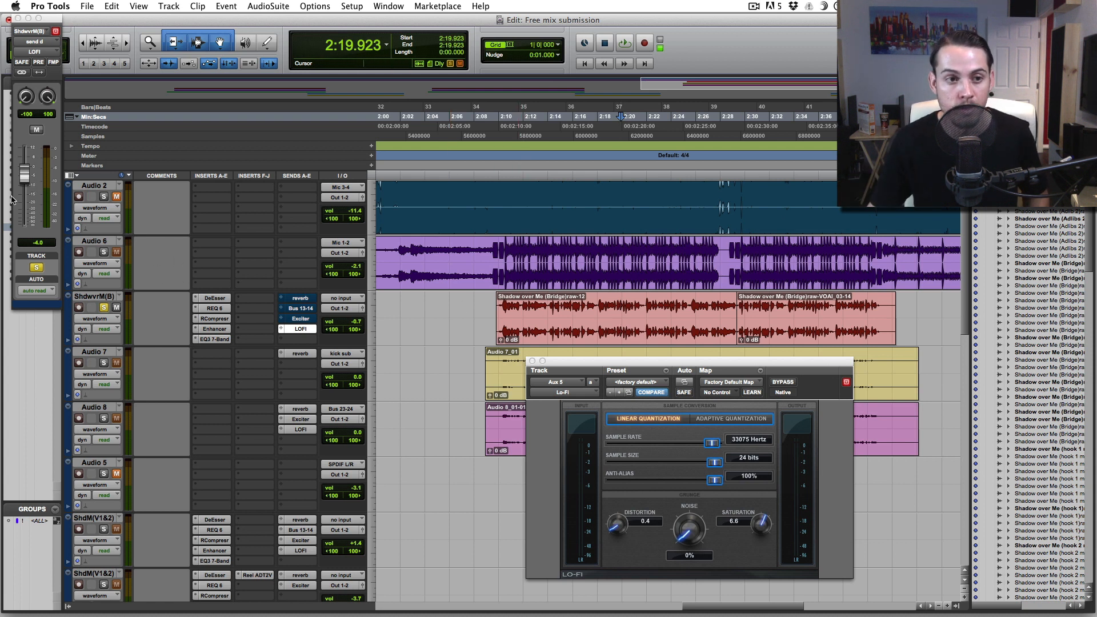
key("space")
left_click_drag(24, 186, 25, 202)
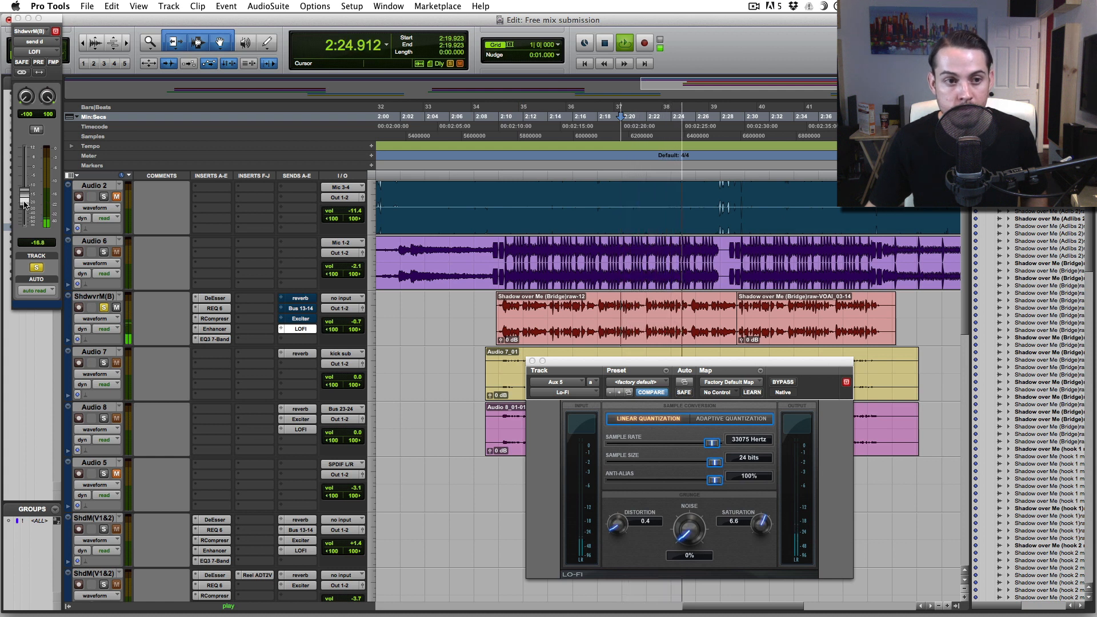
left_click(18, 19)
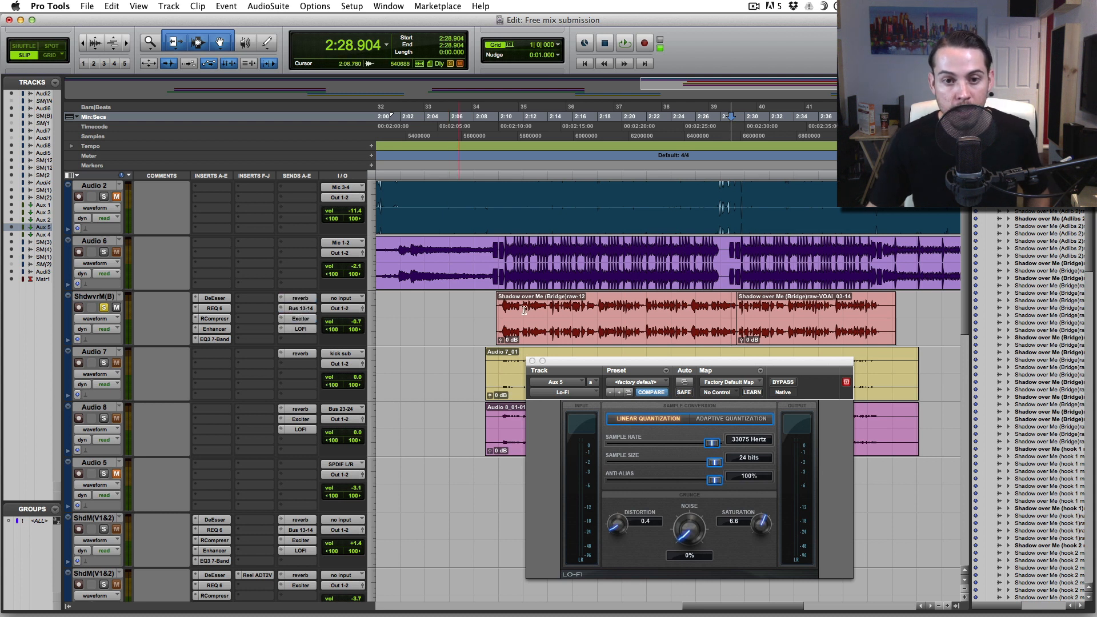
- Return to the bridge at 2:09.520, unsolo Audio 8 and close the Lo-Fi window
left_click(492, 305)
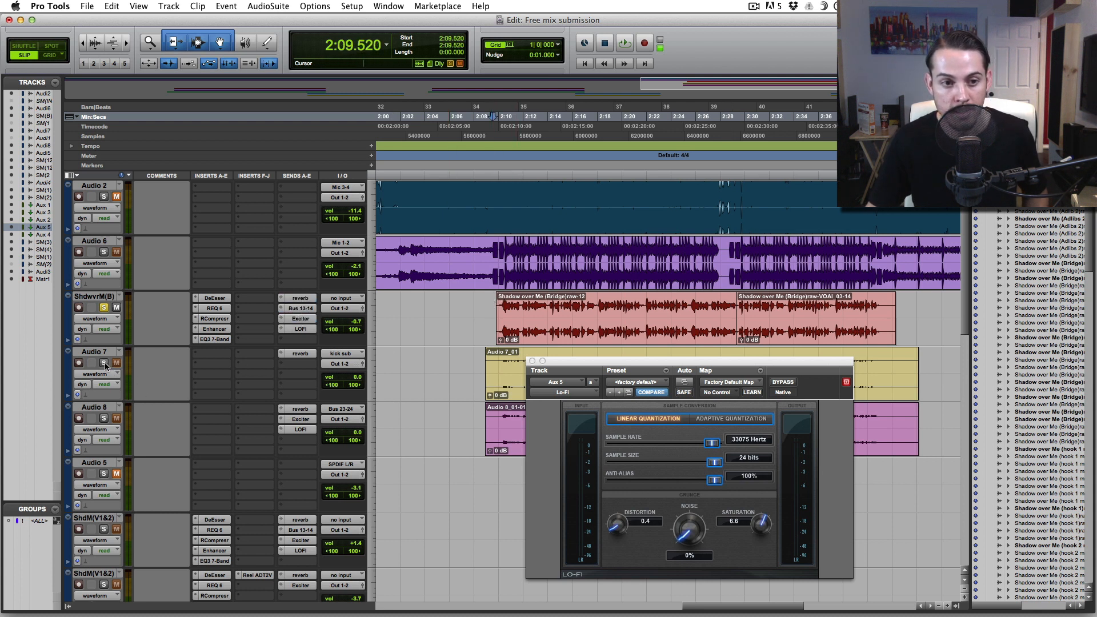
left_click(103, 419)
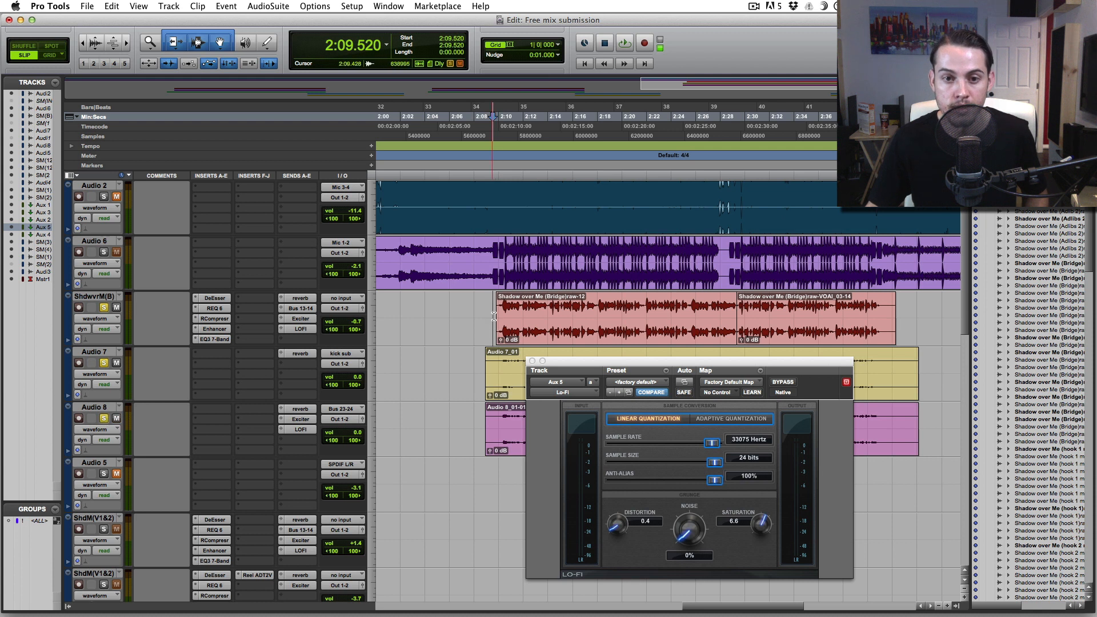
left_click(532, 362)
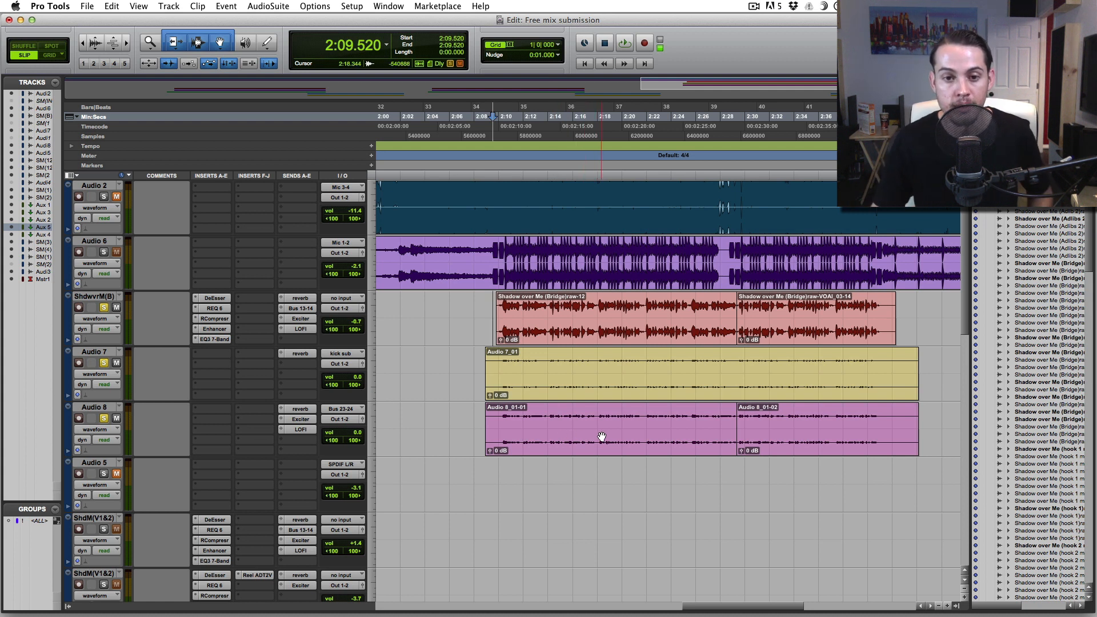
- Play the bridge through to 2:30.861, briefly soloing Audio 6, then unsolo it
key("space")
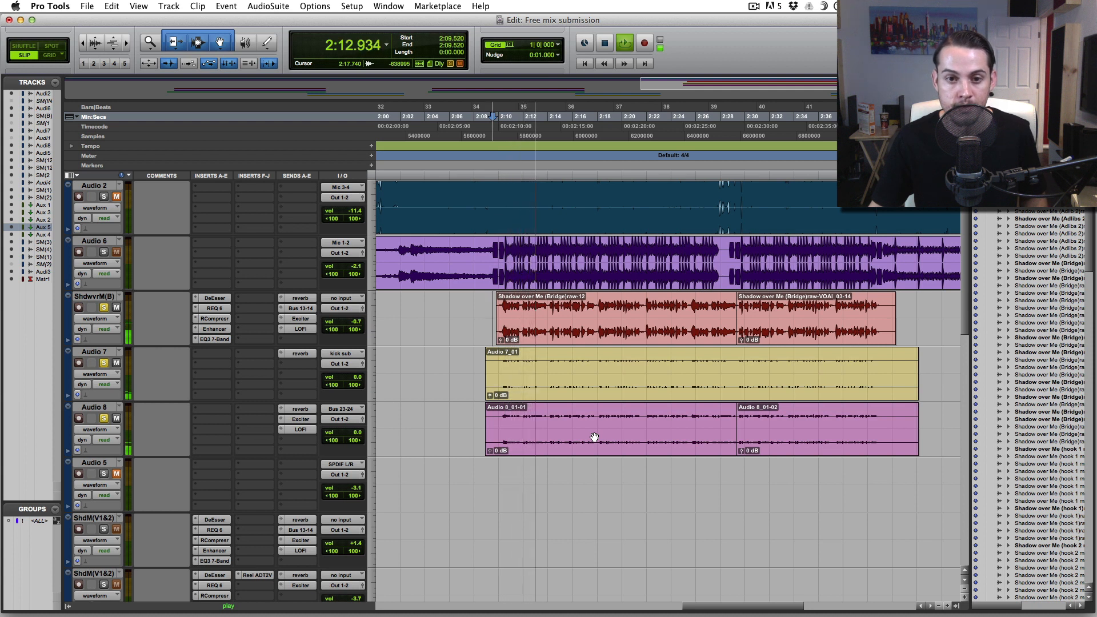
left_click(104, 252)
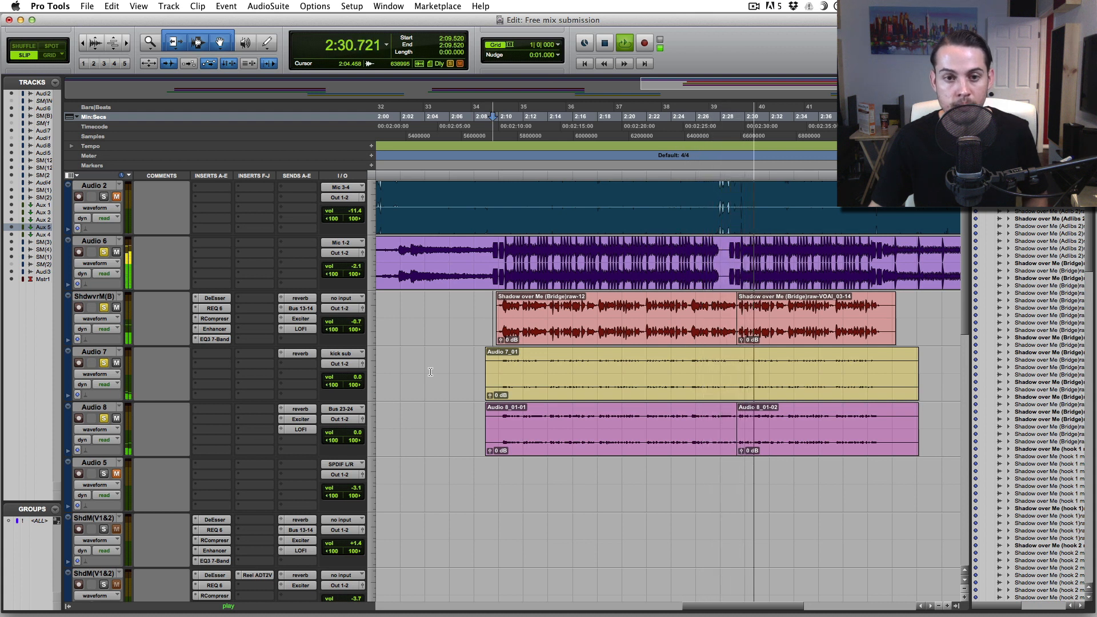
key("space")
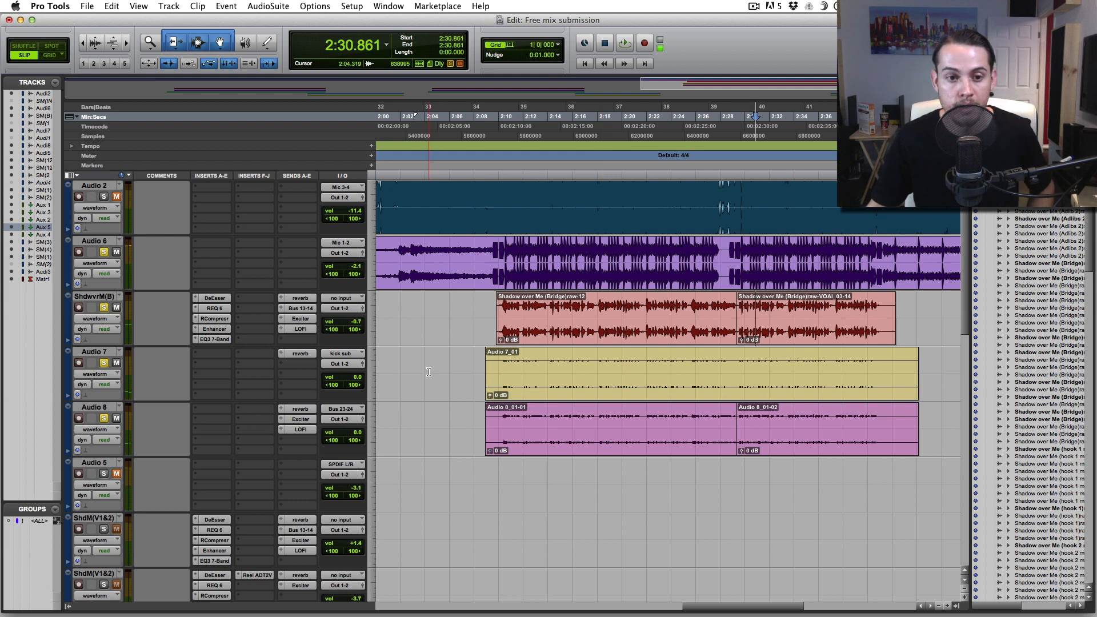
scroll(429, 372, "down", 1)
scroll(429, 372, "down", 3)
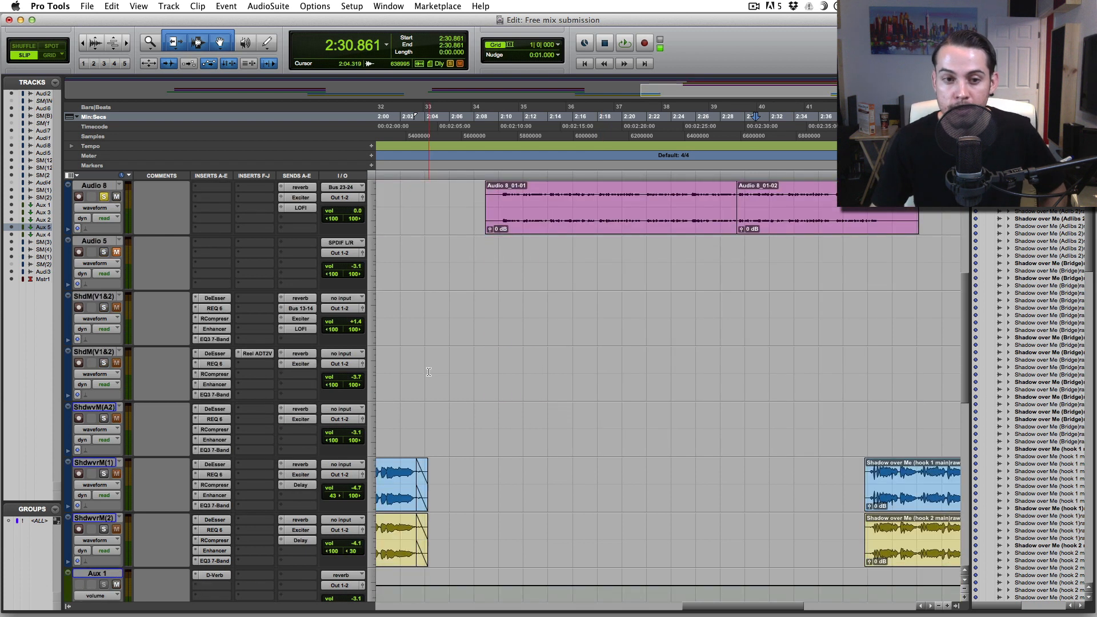
scroll(156, 358, "up", 4)
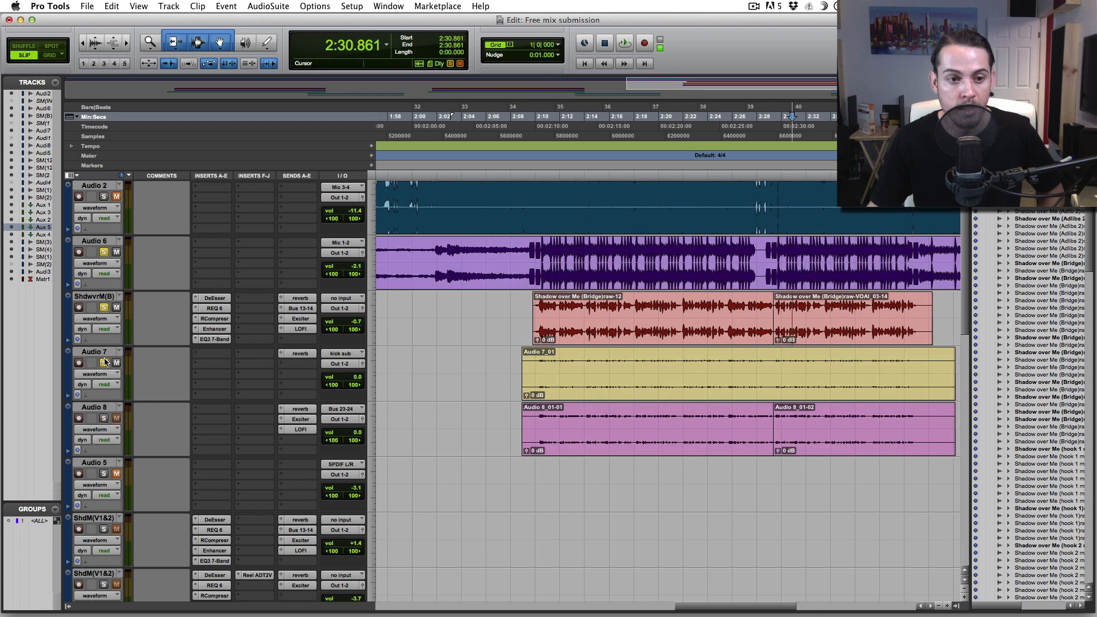
left_click(103, 252)
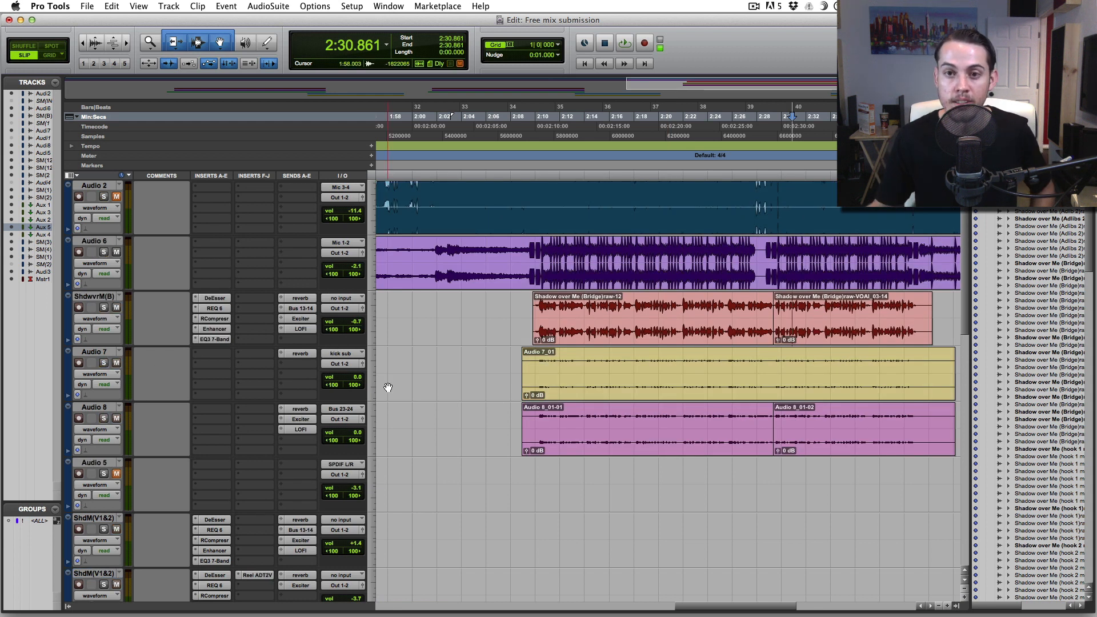